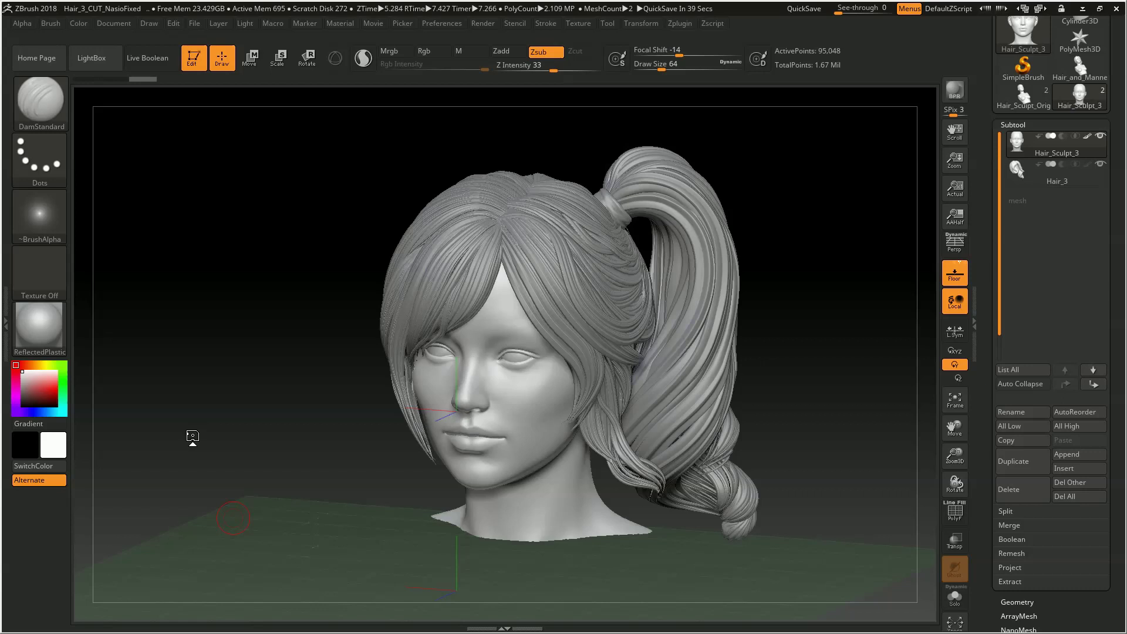
# Create a new 3D object from the vector file TwoDivisions.svg
pyautogui.moveTo(508, 398)
pyautogui.mouseDown(button='right')
pyautogui.moveTo(492, 387)
pyautogui.moveTo(509, 395)
pyautogui.moveTo(498, 401)
pyautogui.mouseUp(button='right')
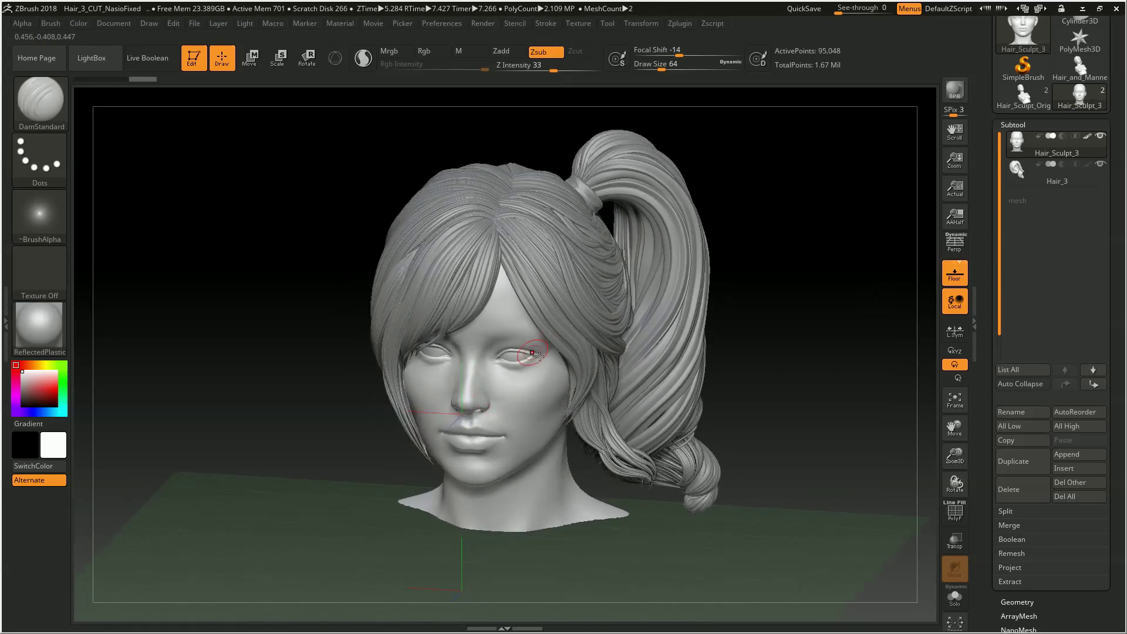
pyautogui.moveTo(515, 333); pyautogui.dragTo(528, 316, button='right')
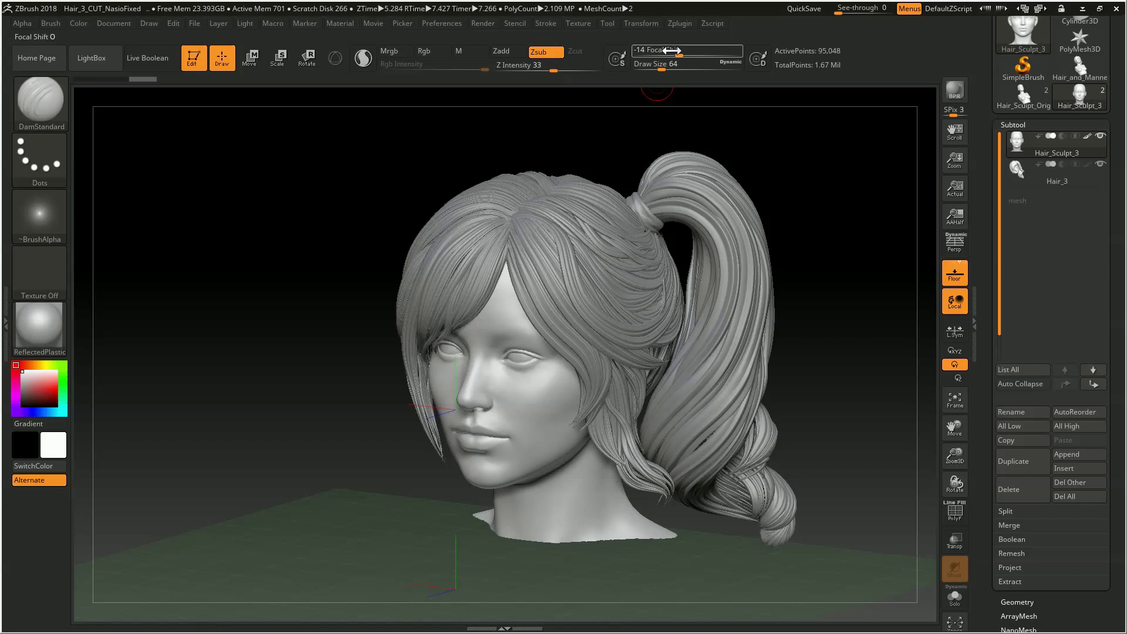
pyautogui.click(680, 24)
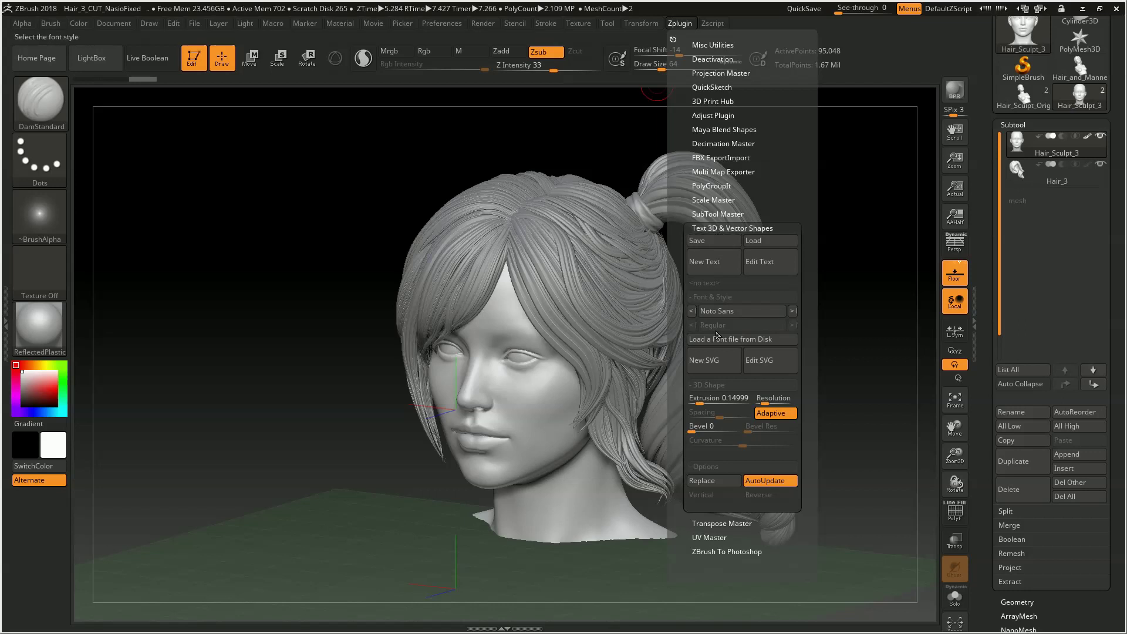
pyautogui.click(714, 355)
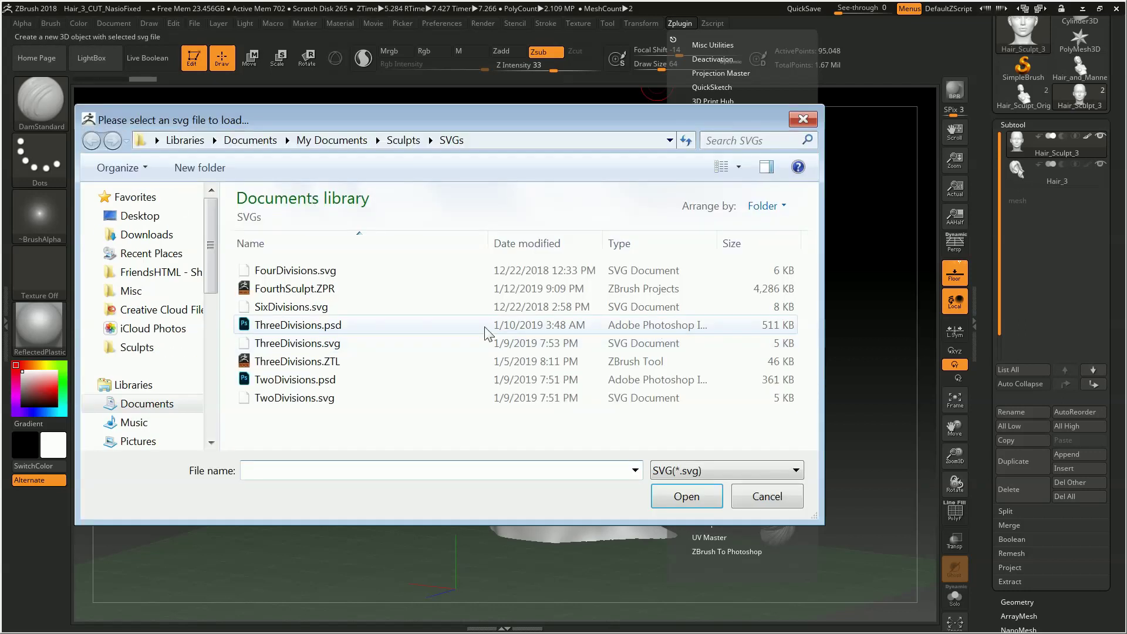
pyautogui.click(278, 399)
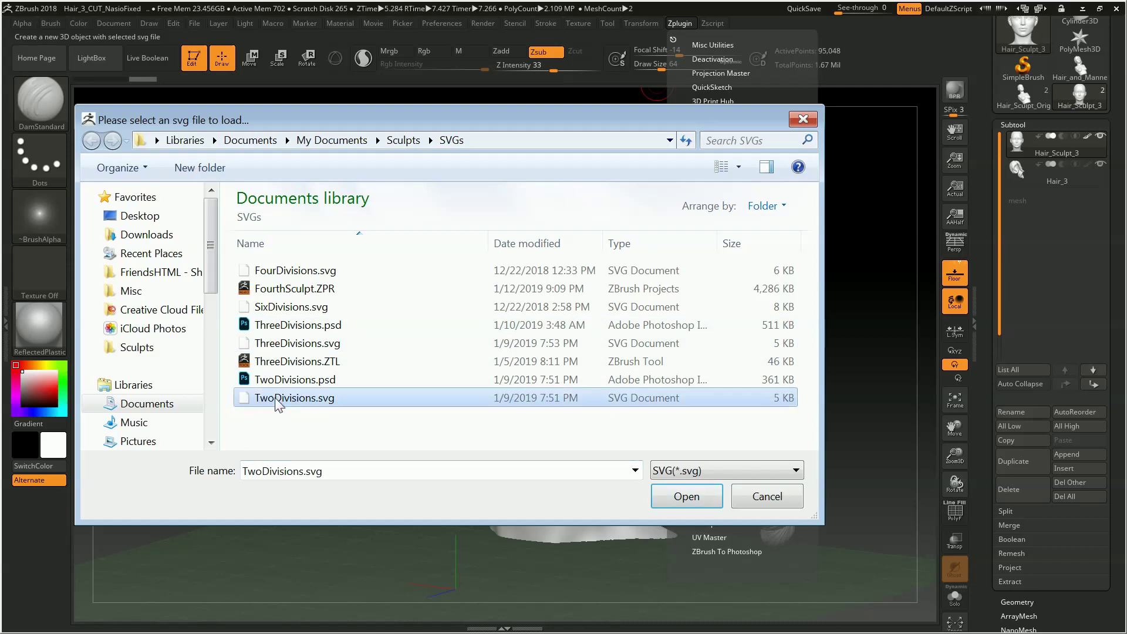
pyautogui.click(660, 490)
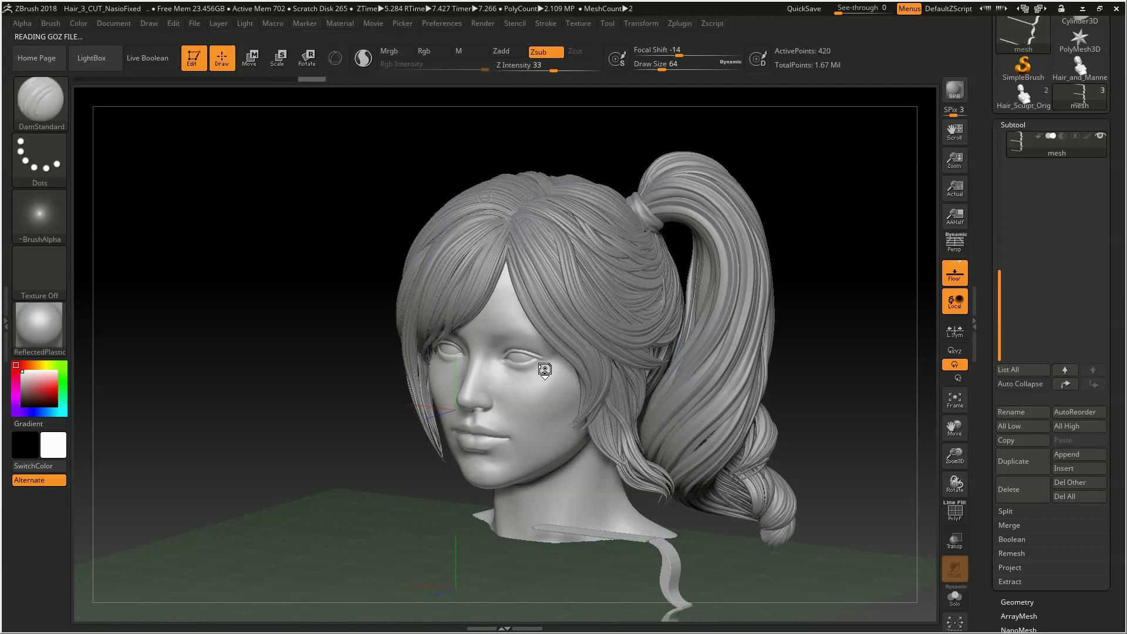
# Scale the two-division bracket guide in front view so it spans from the top of the head to the chin
pyautogui.moveTo(568, 389); pyautogui.dragTo(669, 402, button='right')
pyautogui.press('e')
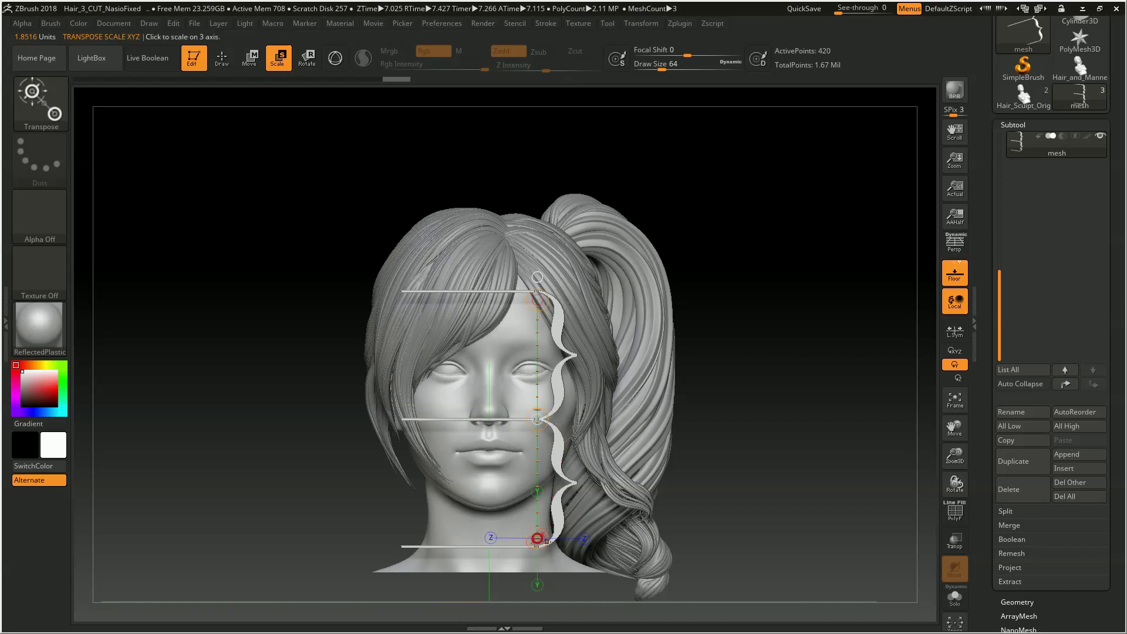
pyautogui.moveTo(537, 539); pyautogui.dragTo(526, 463)
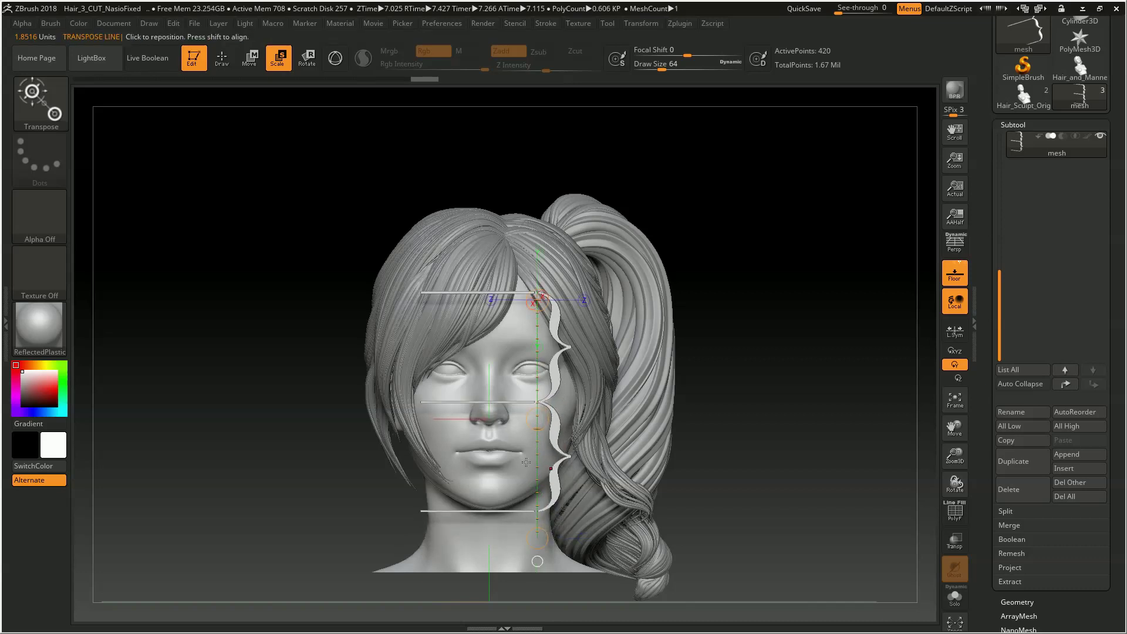
pyautogui.moveTo(537, 299)
pyautogui.mouseDown()
pyautogui.moveTo(515, 182)
pyautogui.moveTo(542, 289)
pyautogui.moveTo(539, 279)
pyautogui.mouseUp()
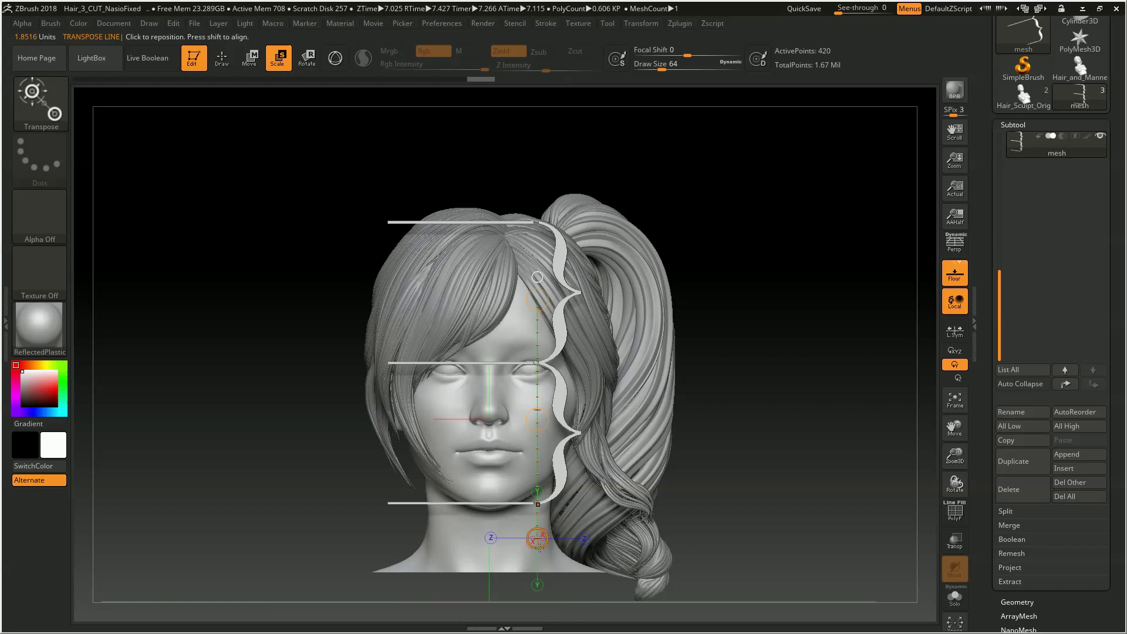
pyautogui.moveTo(537, 537); pyautogui.dragTo(541, 555)
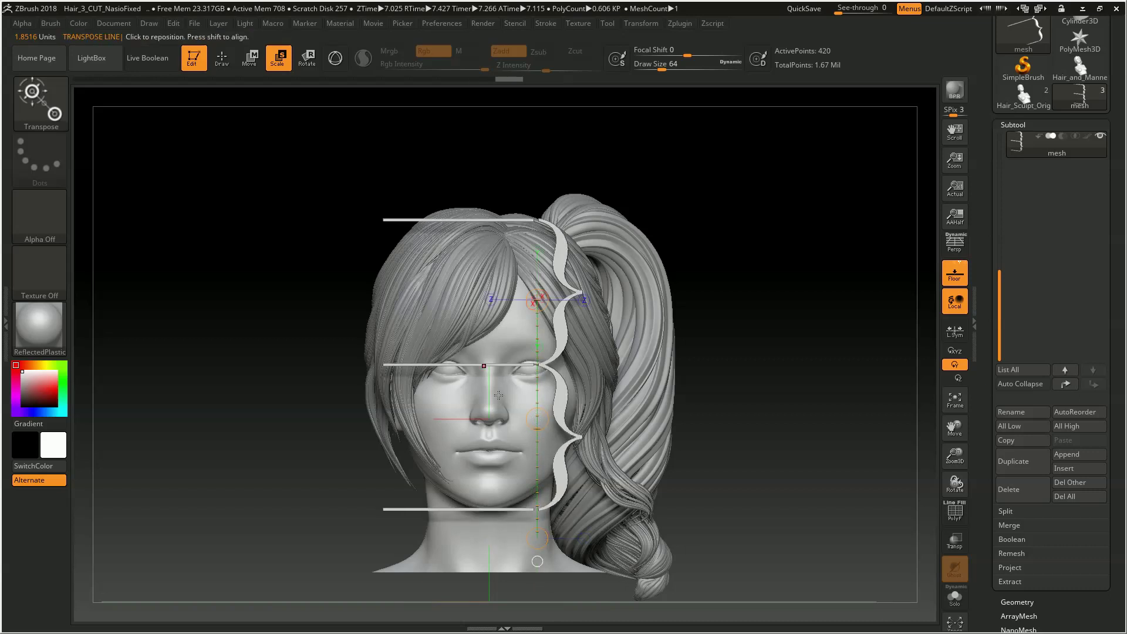
pyautogui.press('q')
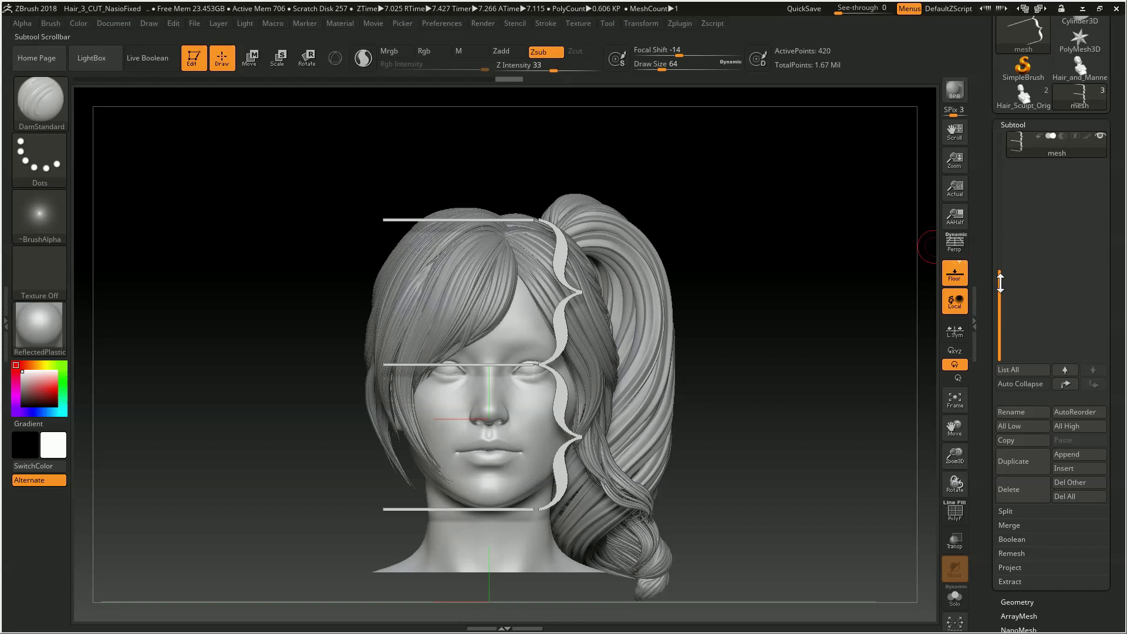
# Make the Hair_Sculpt_3 head the active subtool and briefly use transparency to check the face against the two-division guide
pyautogui.moveTo(1001, 328); pyautogui.dragTo(1002, 139)
pyautogui.click(1014, 153)
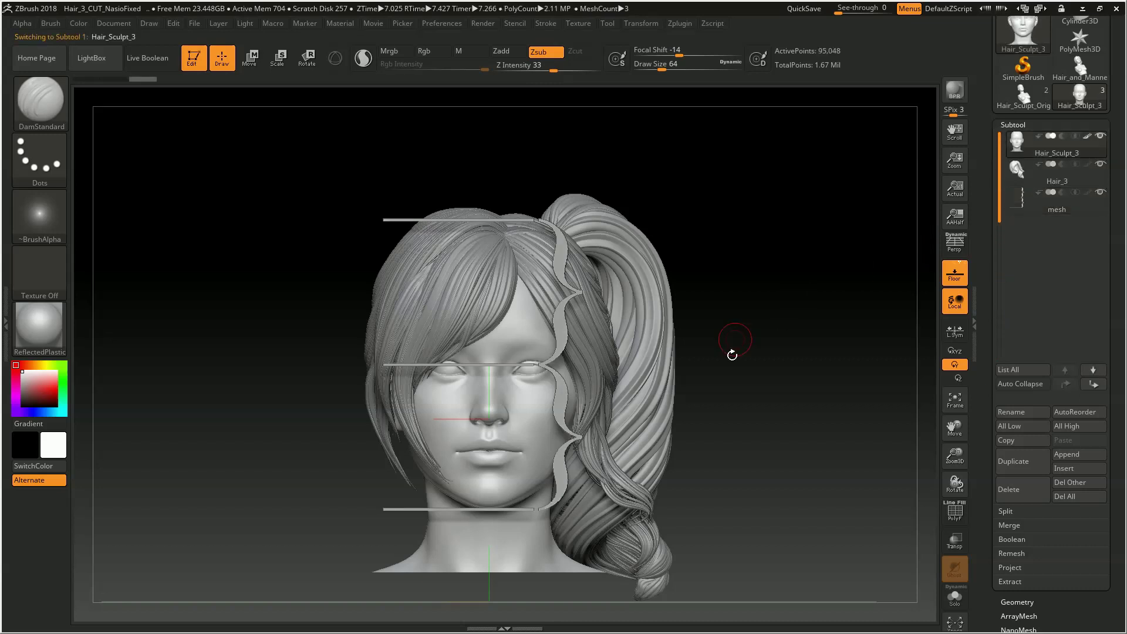
pyautogui.hotkey('alt', 't')
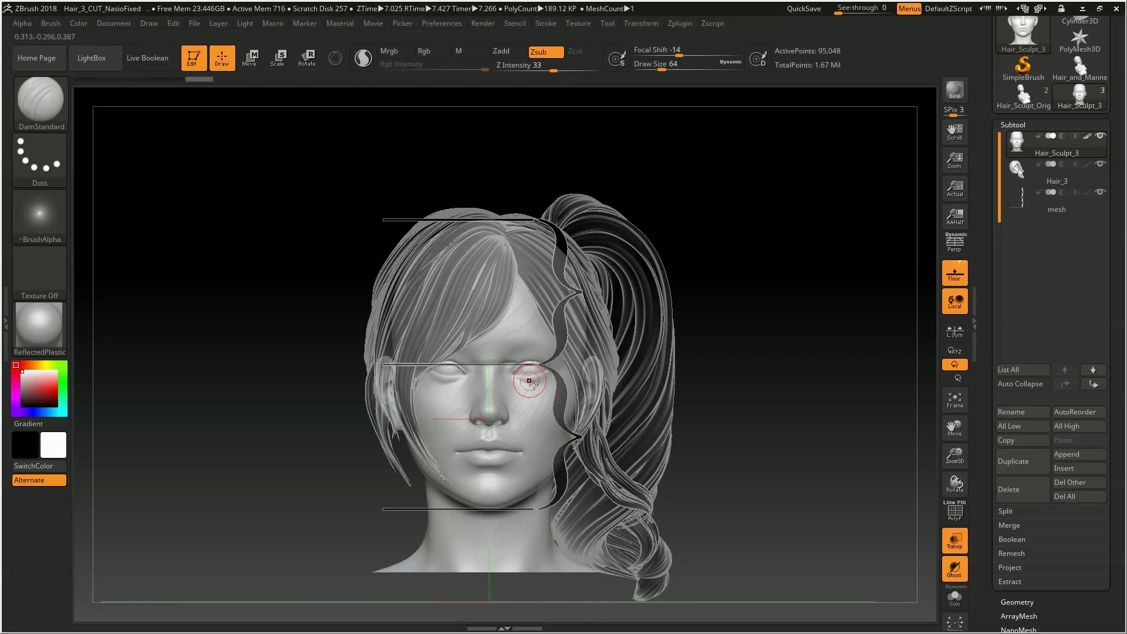
pyautogui.press('ctrl')
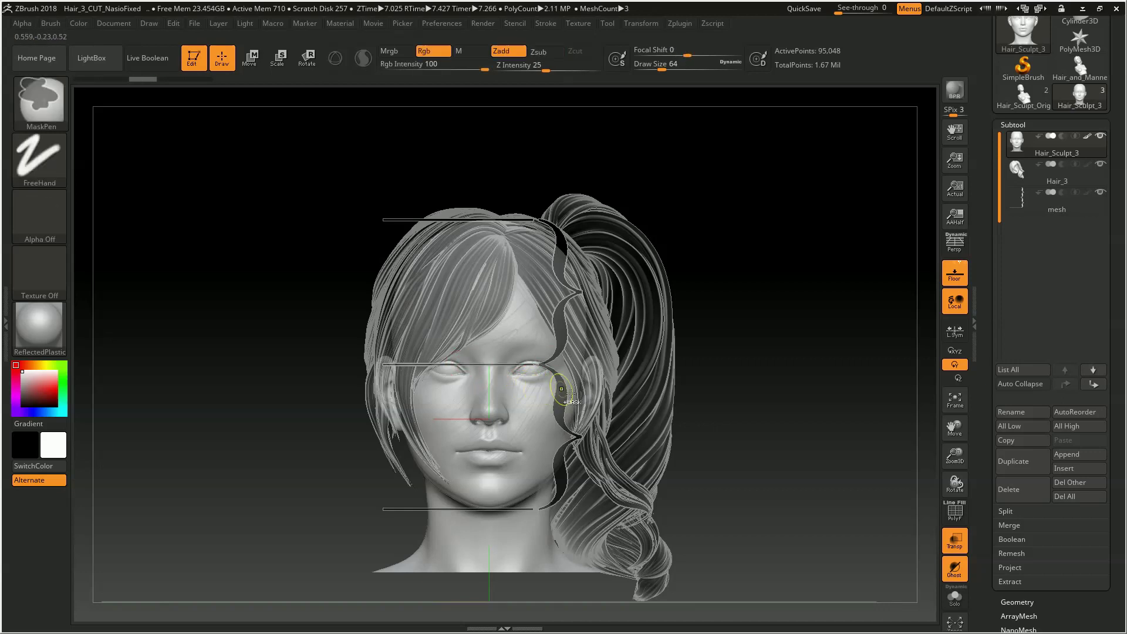
pyautogui.hotkey('ctrl', 't')
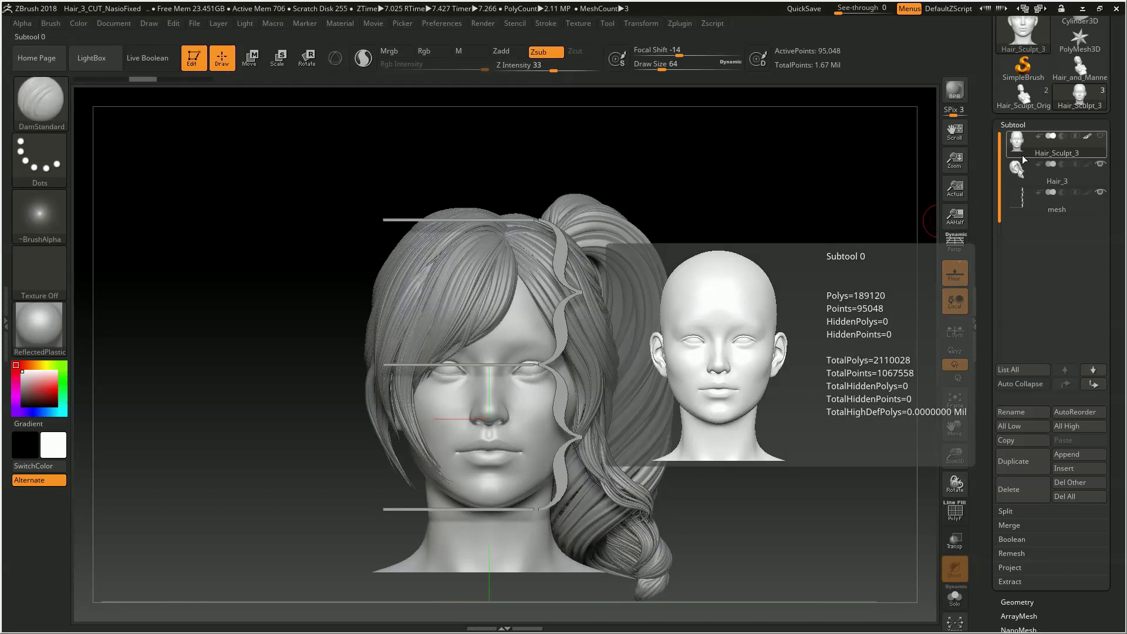
# Compare the head with and without the two-division guide from front and three-quarter views, leaving the guide hidden
pyautogui.click(1057, 174)
pyautogui.click(1100, 193)
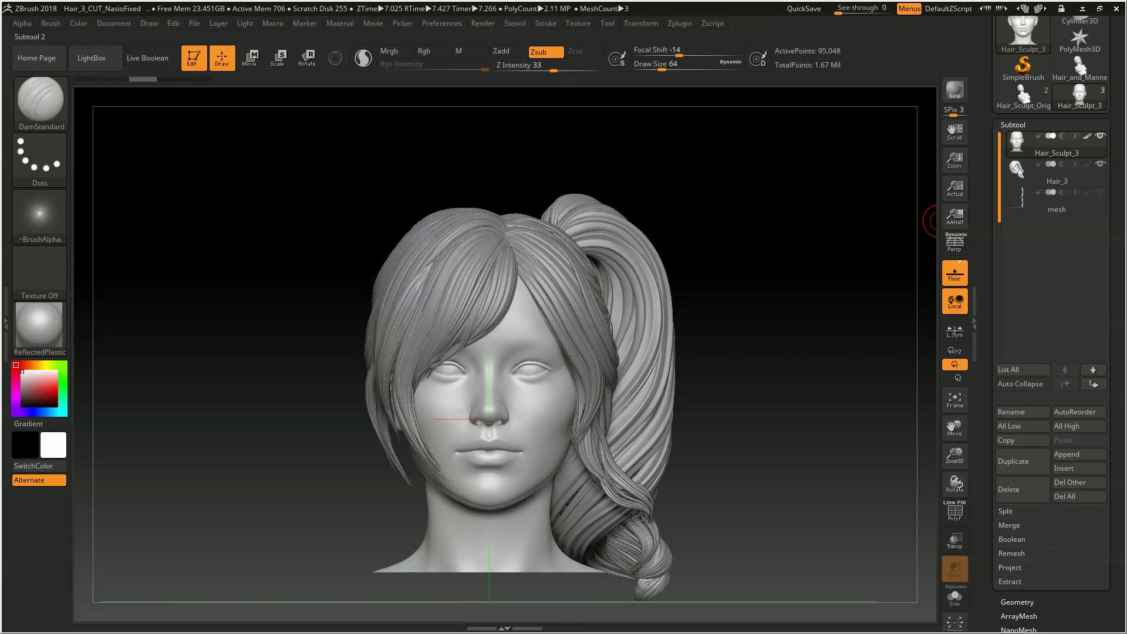
pyautogui.moveTo(537, 381)
pyautogui.mouseDown(button='right')
pyautogui.moveTo(470, 380)
pyautogui.moveTo(477, 392)
pyautogui.mouseUp(button='right')
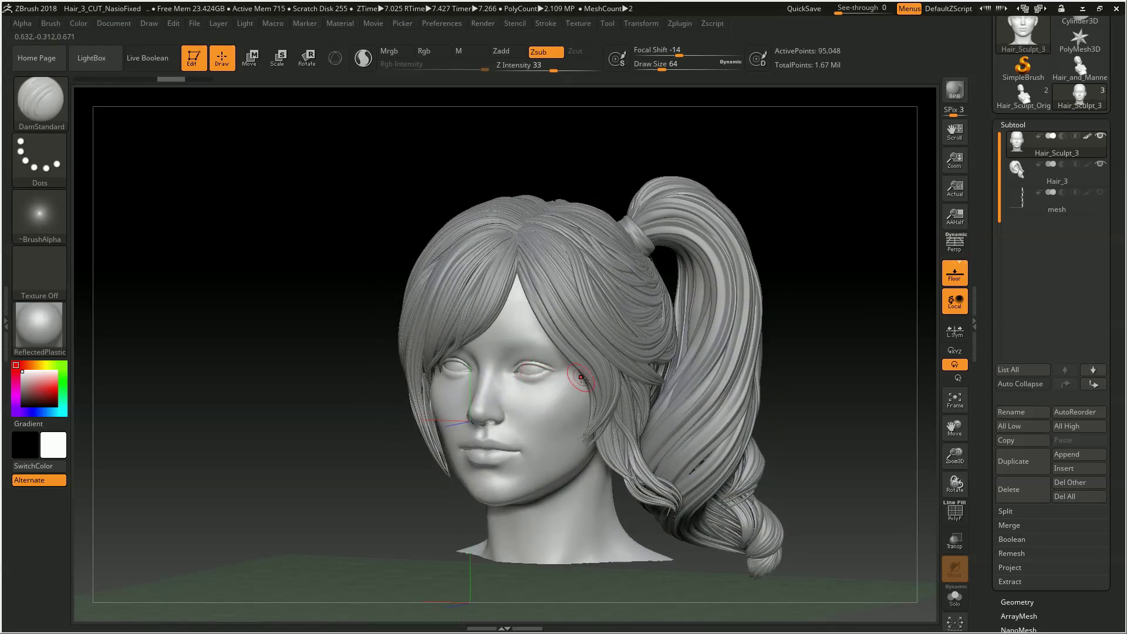
pyautogui.click(1100, 192)
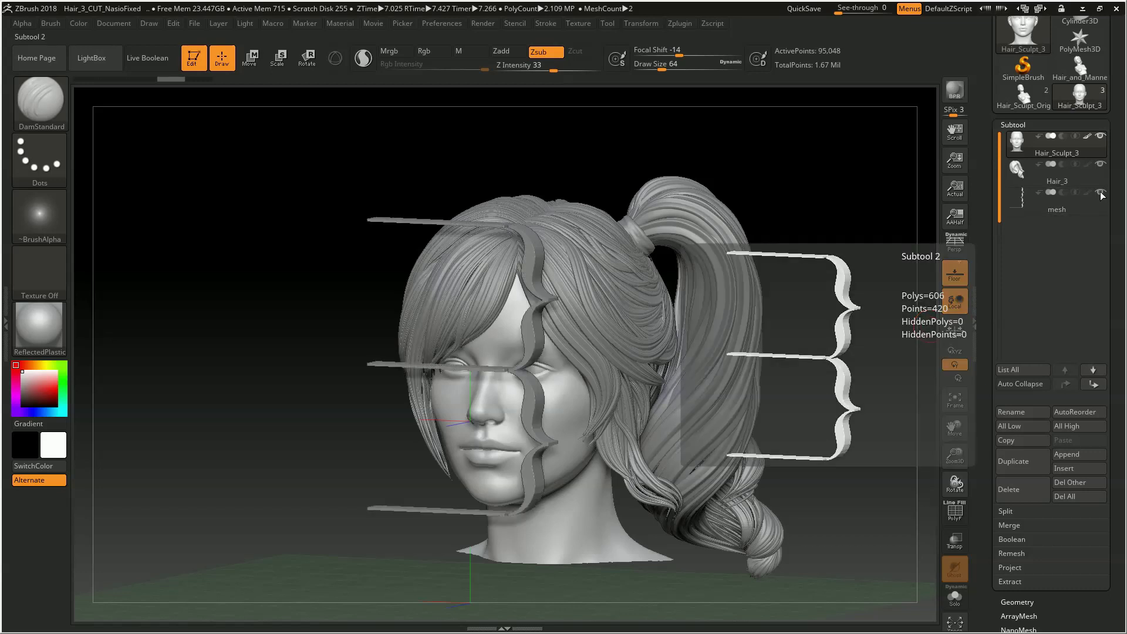
pyautogui.moveTo(725, 391)
pyautogui.mouseDown(button='right')
pyautogui.moveTo(734, 388)
pyautogui.moveTo(718, 396)
pyautogui.mouseUp(button='right')
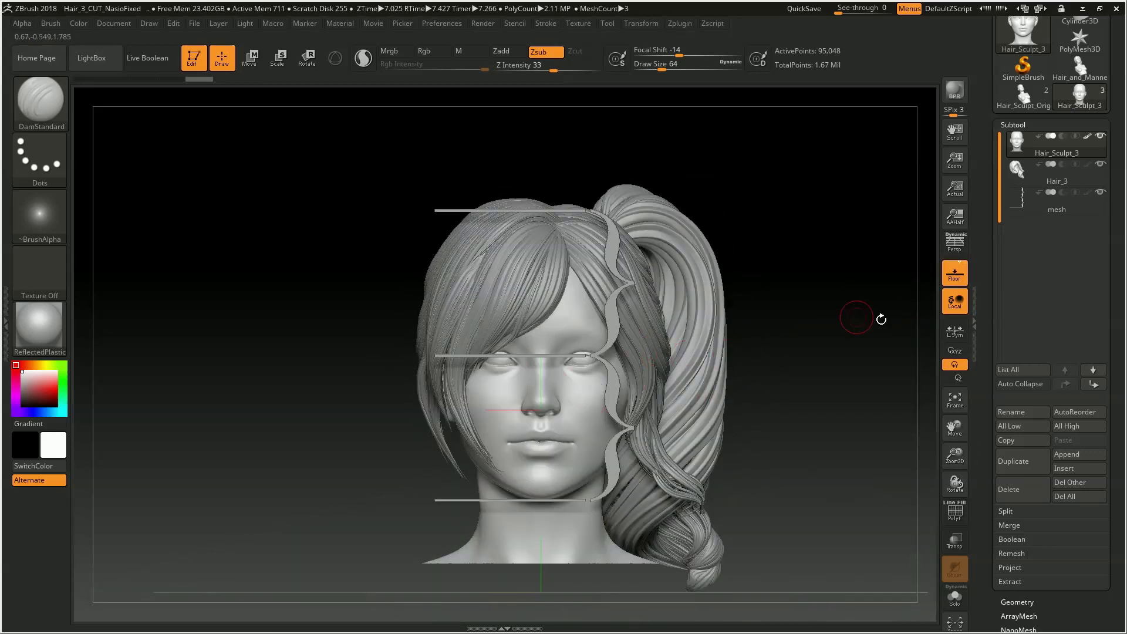
pyautogui.click(1102, 196)
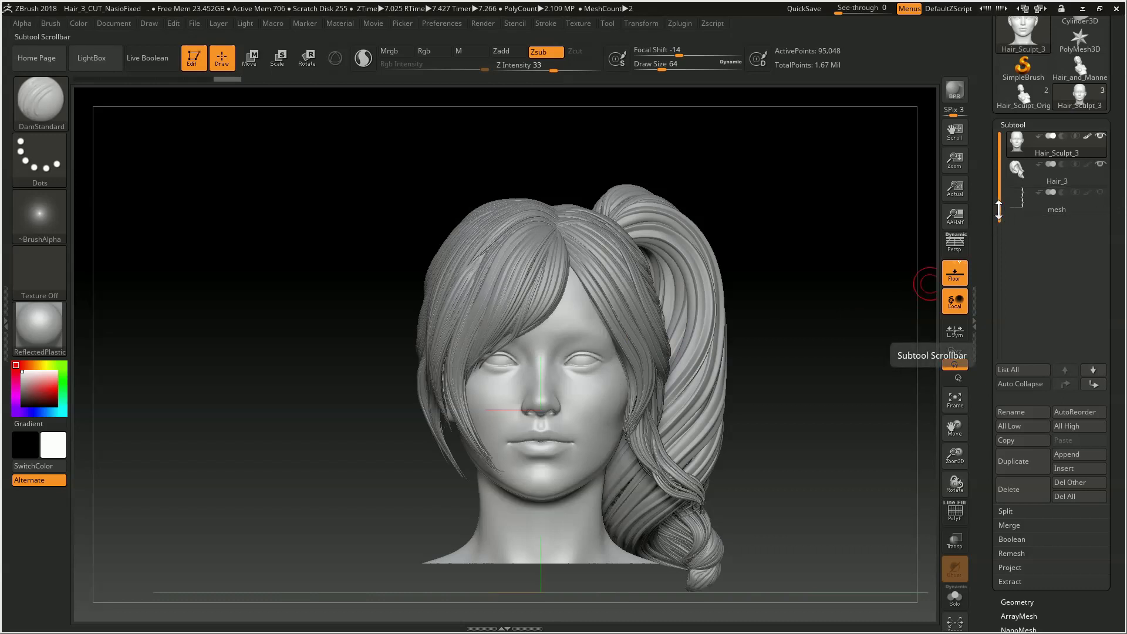
pyautogui.moveTo(642, 374); pyautogui.dragTo(649, 387, button='right')
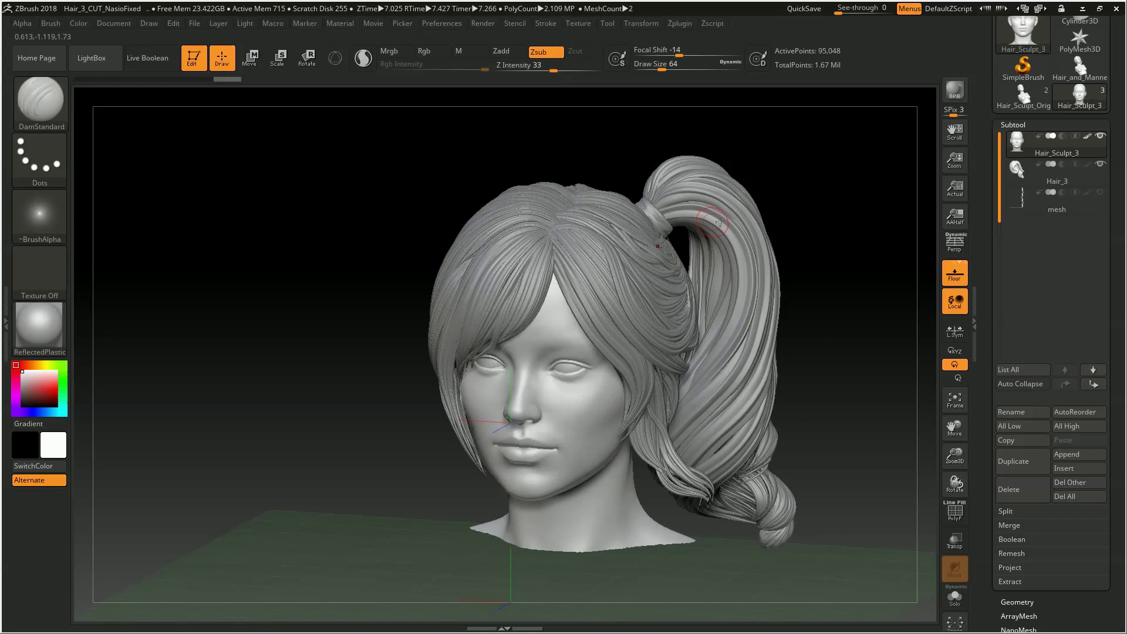
# Create a new 3D object from the vector file ThreeDivisions.svg
pyautogui.click(677, 23)
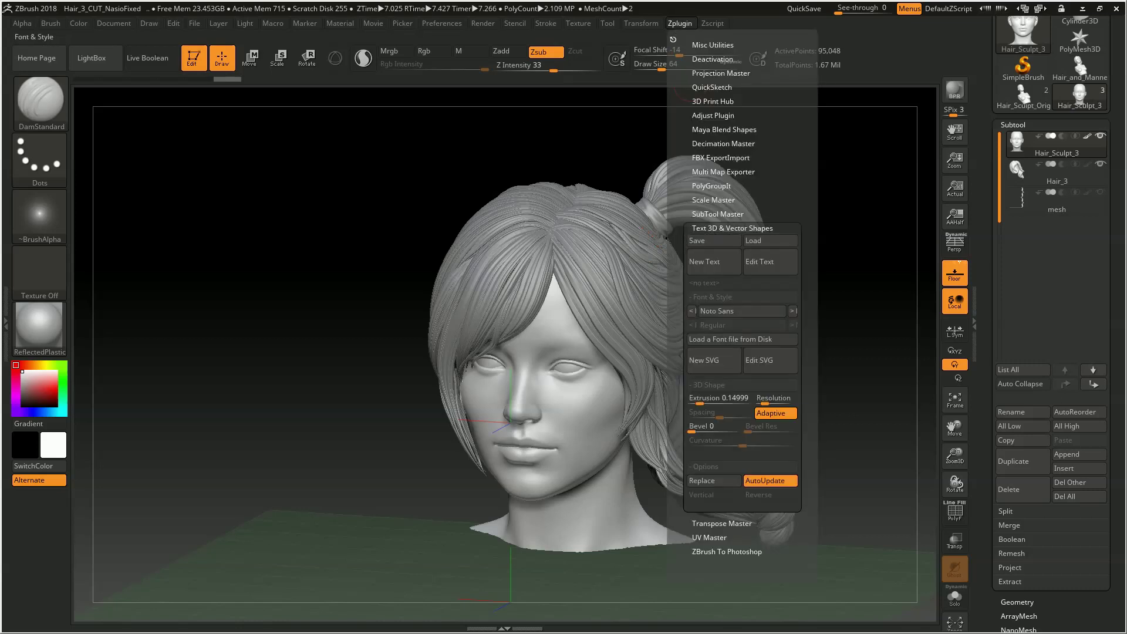
pyautogui.click(704, 361)
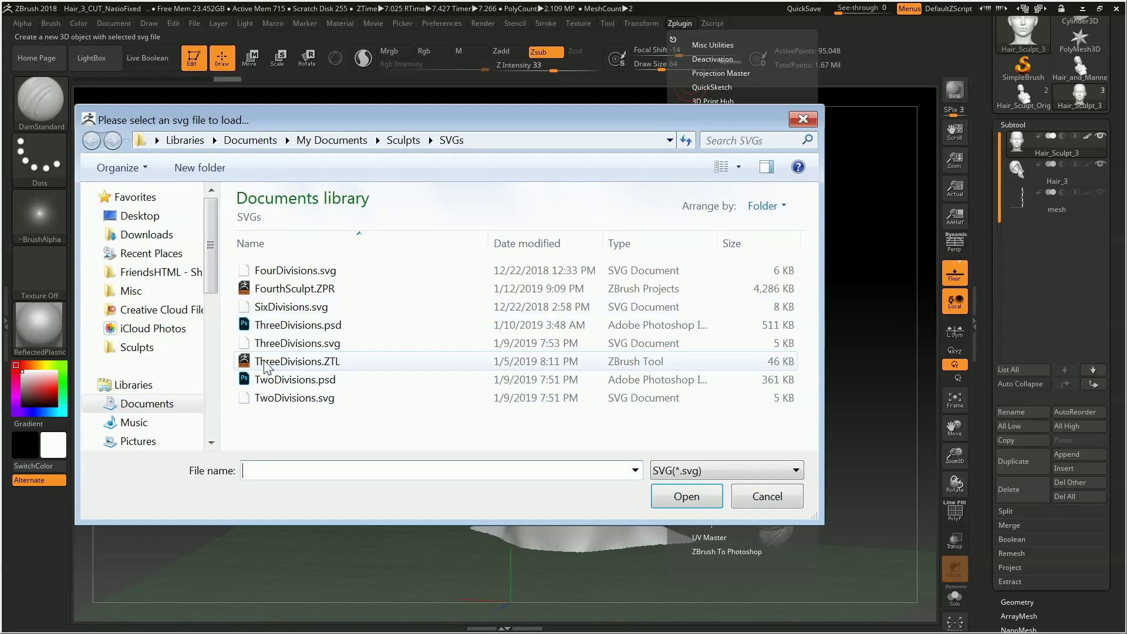
pyautogui.doubleClick(271, 344)
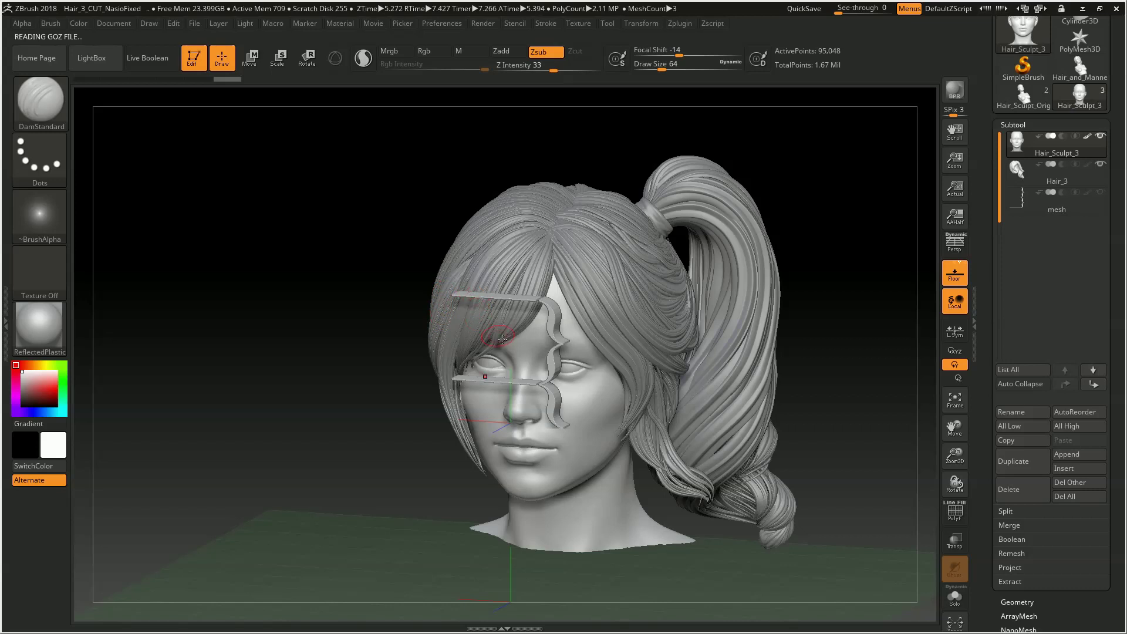
# Scale the three-division bracket guide in front view so it spans from the hairline to the chin
pyautogui.moveTo(502, 339); pyautogui.dragTo(516, 323, button='right')
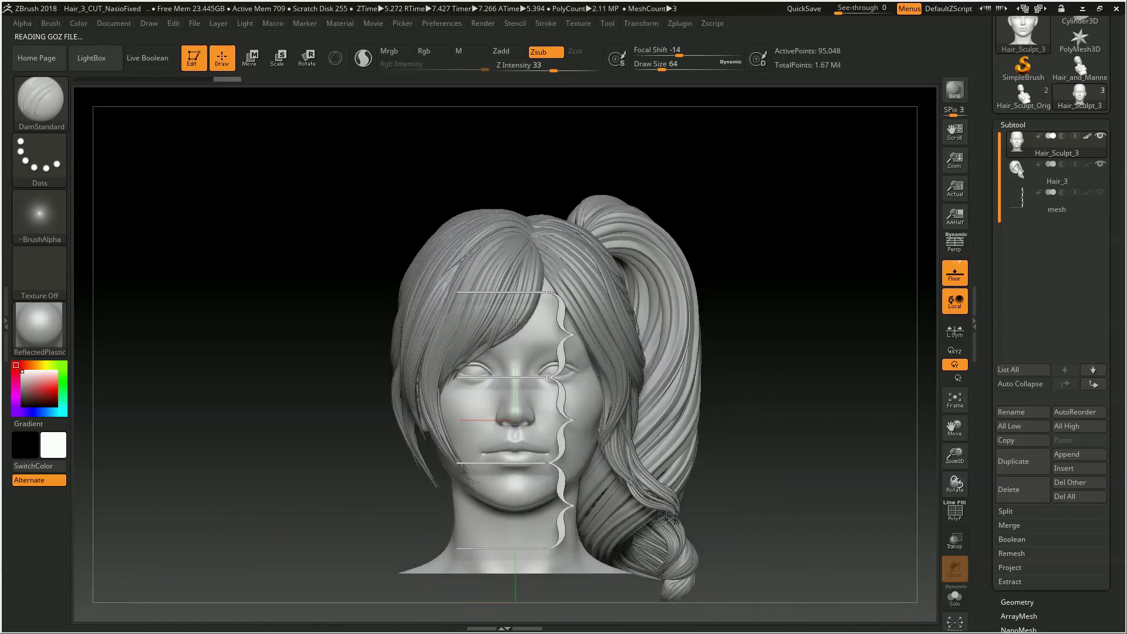
pyautogui.press('e')
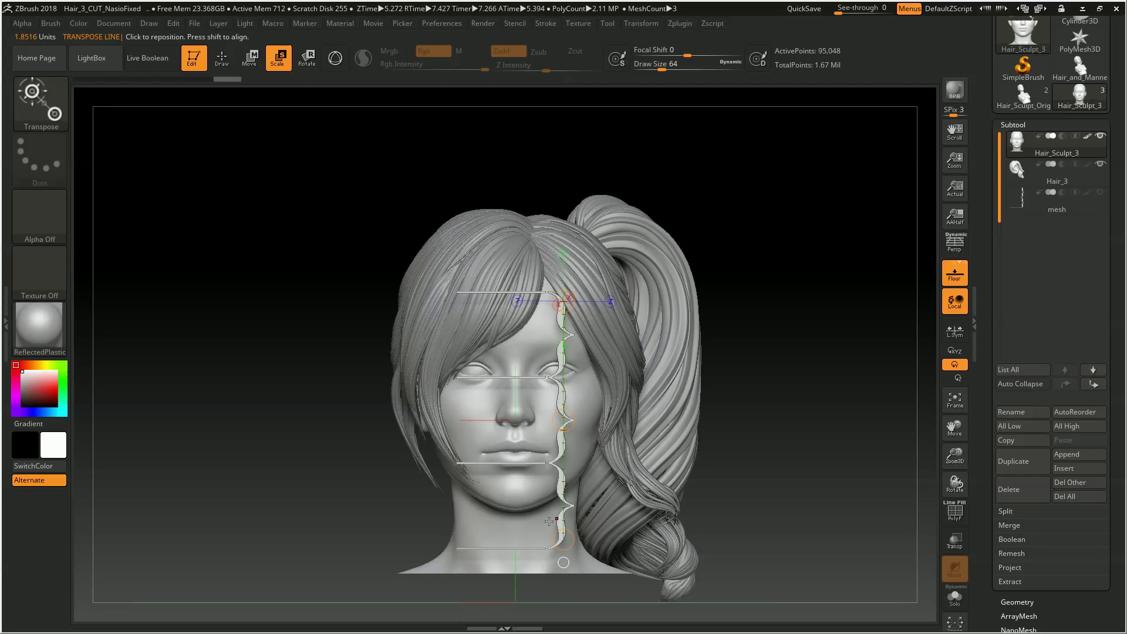
pyautogui.moveTo(556, 543); pyautogui.dragTo(552, 469)
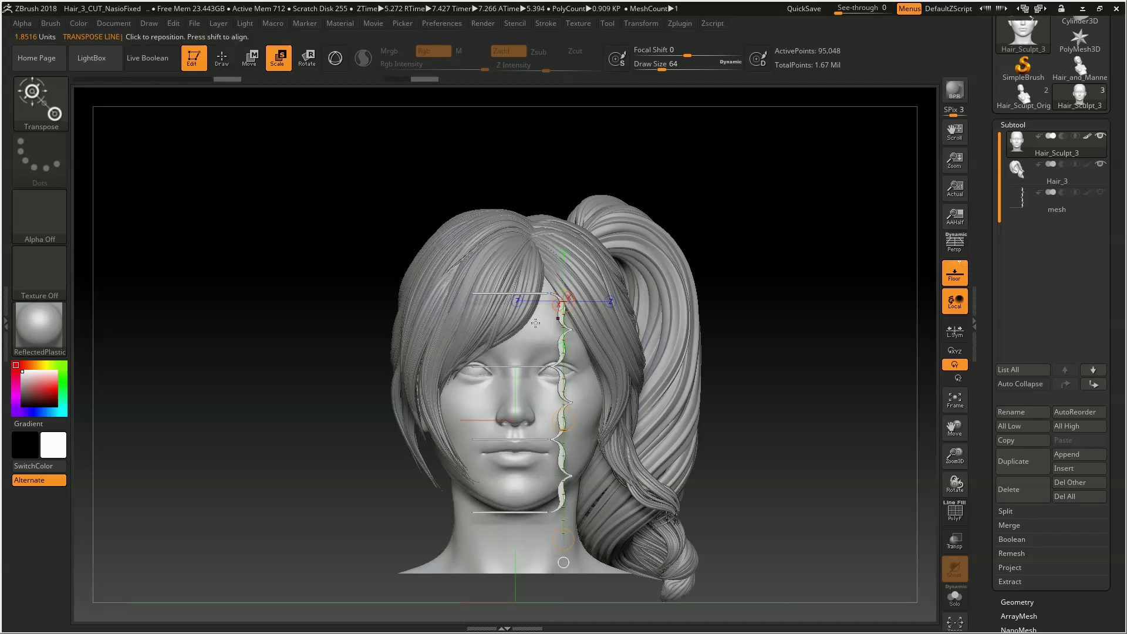
pyautogui.moveTo(564, 301); pyautogui.dragTo(564, 239)
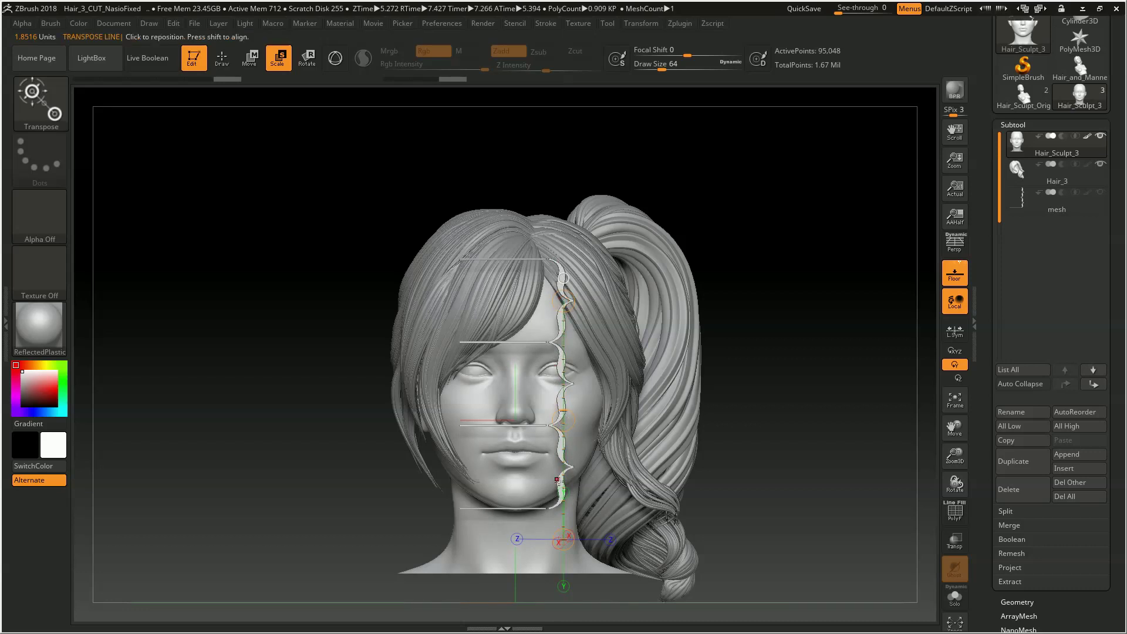
pyautogui.press('q')
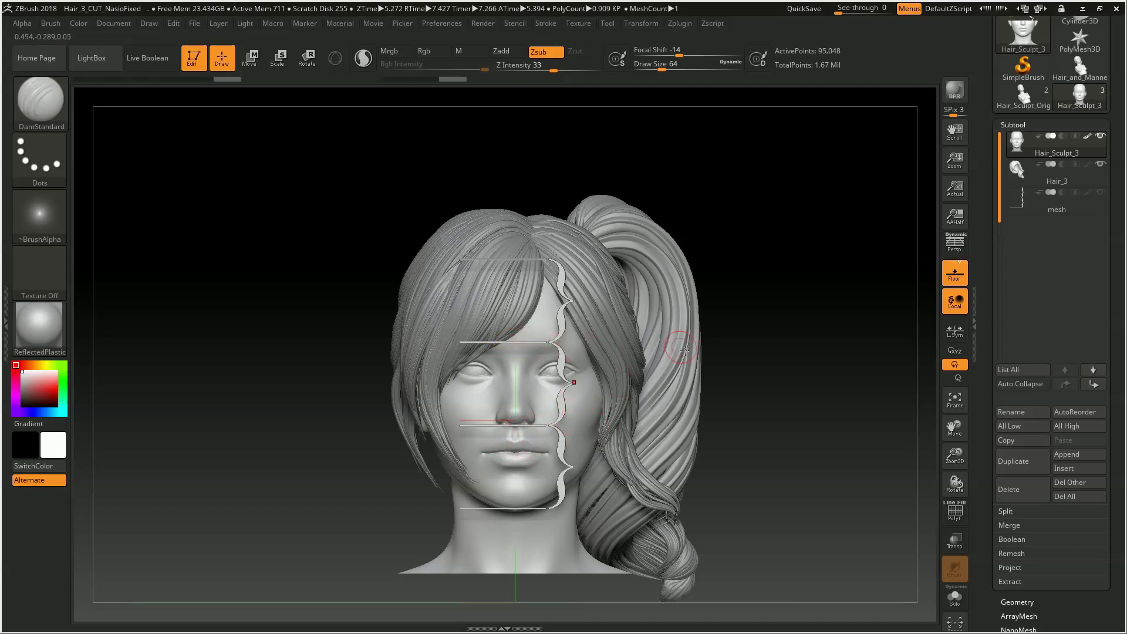
# Reactivate the Hair_Sculpt_3 head subtool and briefly use transparency to check the face against the three-division guide
pyautogui.click(1000, 197)
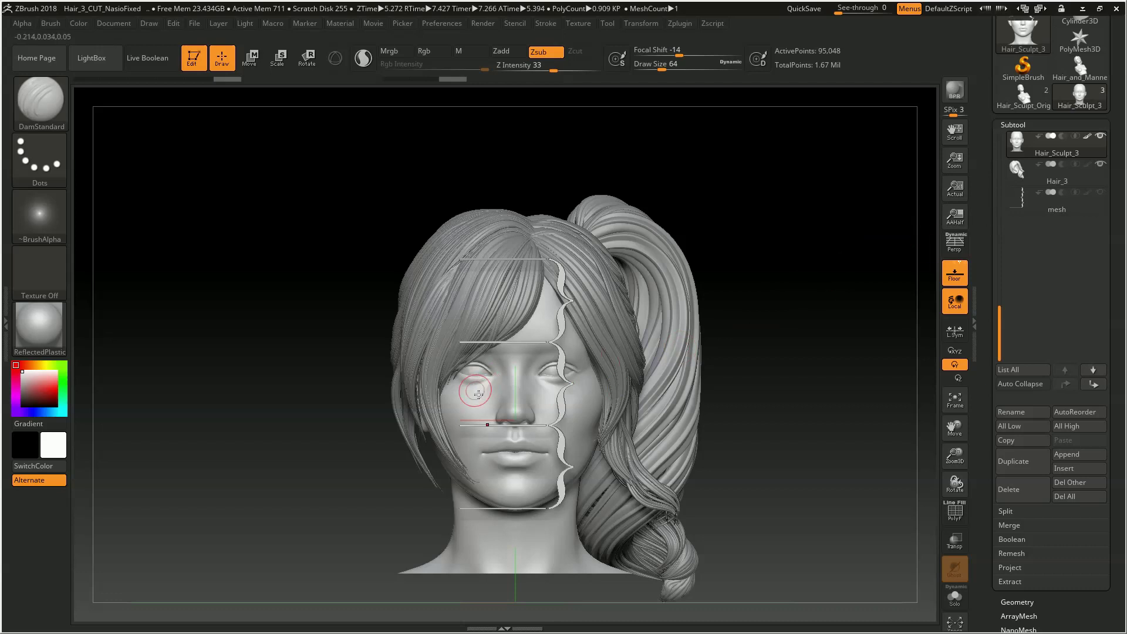
pyautogui.hotkey('shift', 't')
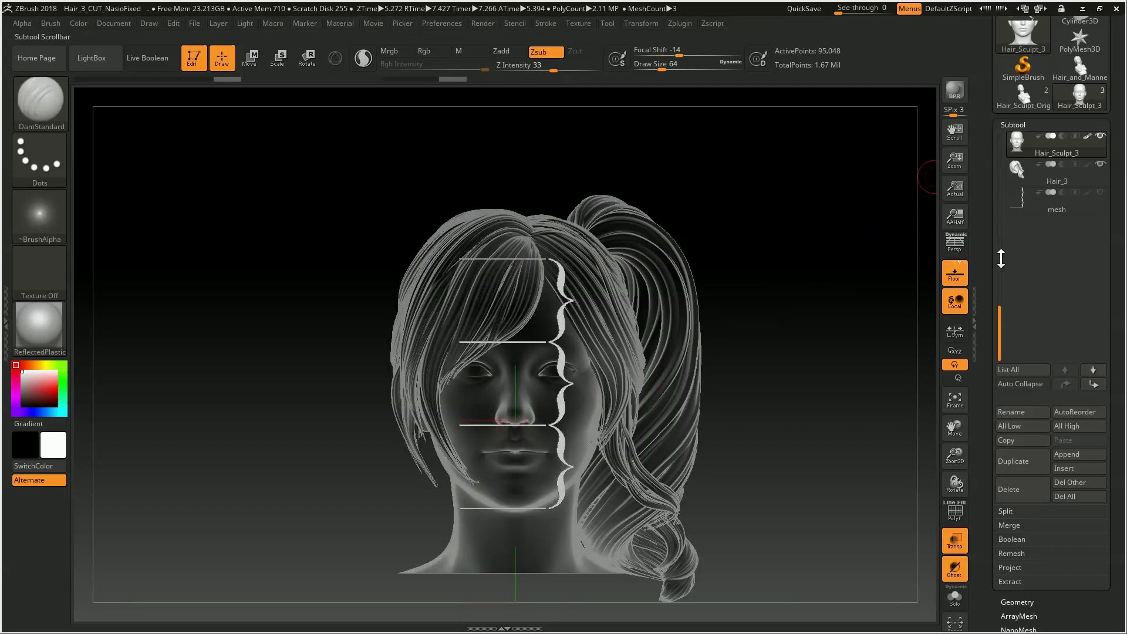
pyautogui.moveTo(1000, 332); pyautogui.dragTo(1001, 150)
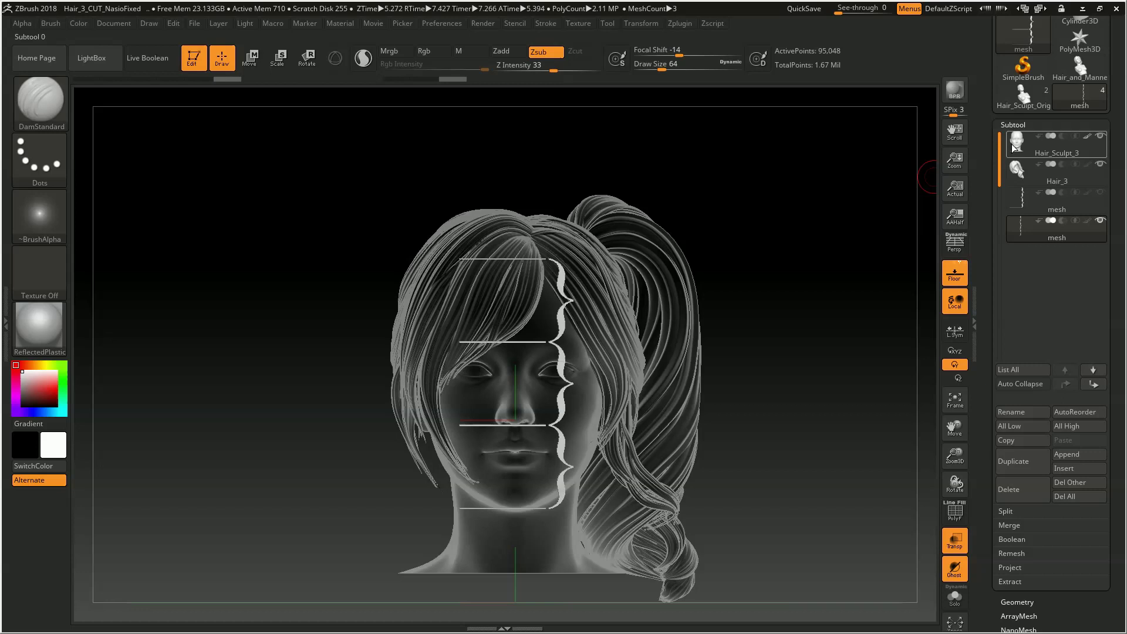
pyautogui.click(1014, 146)
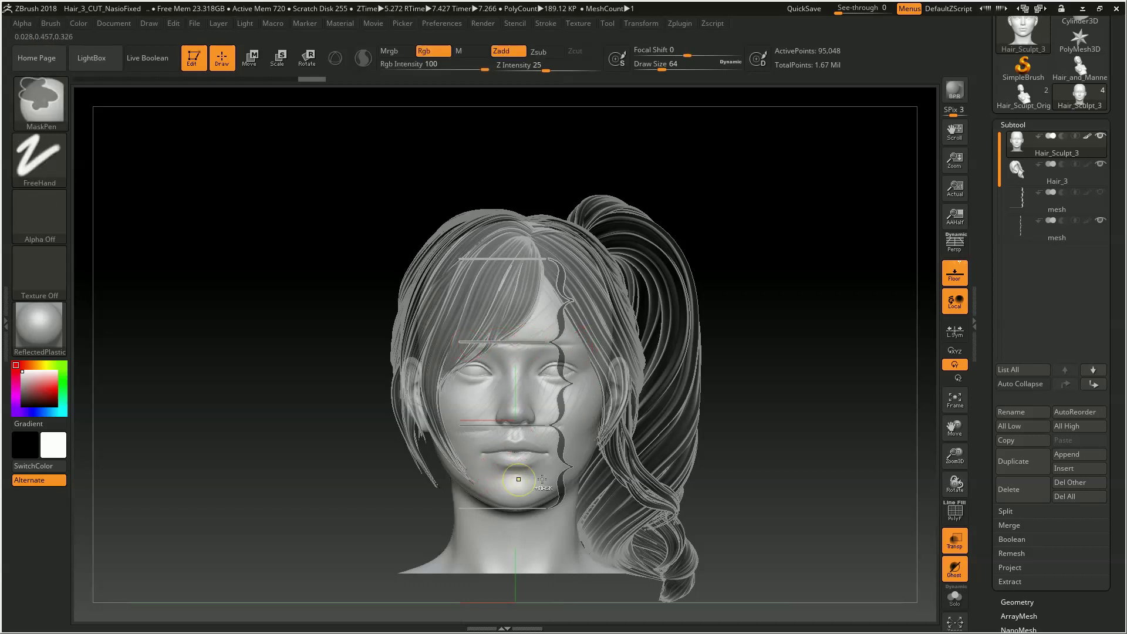
pyautogui.press('ctrl')
pyautogui.press('shift')
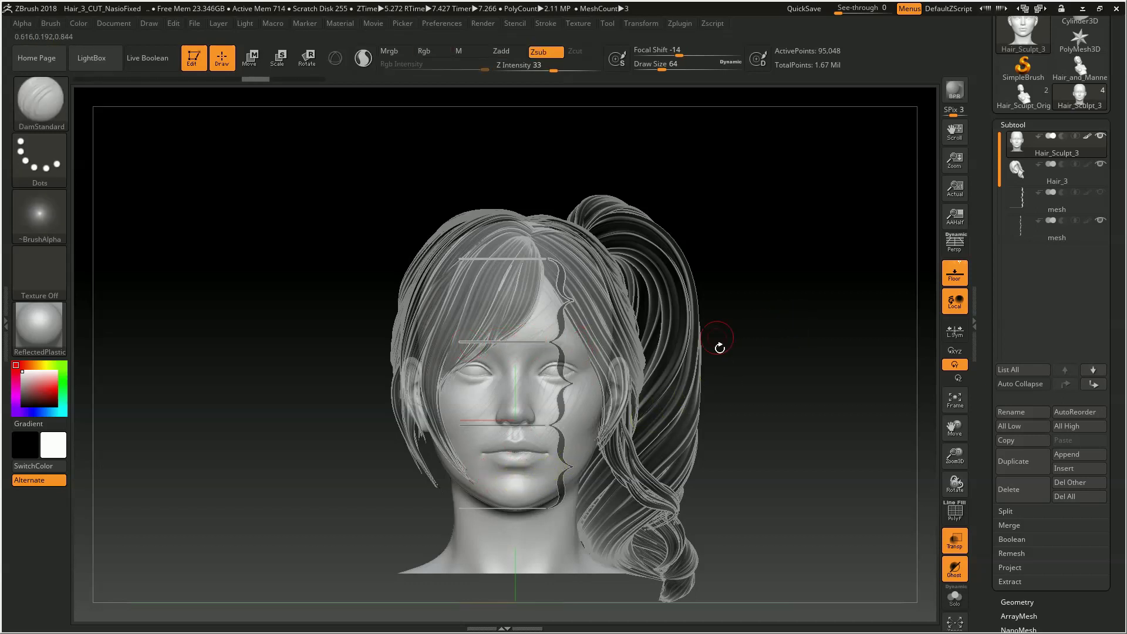
pyautogui.hotkey('shift', 't')
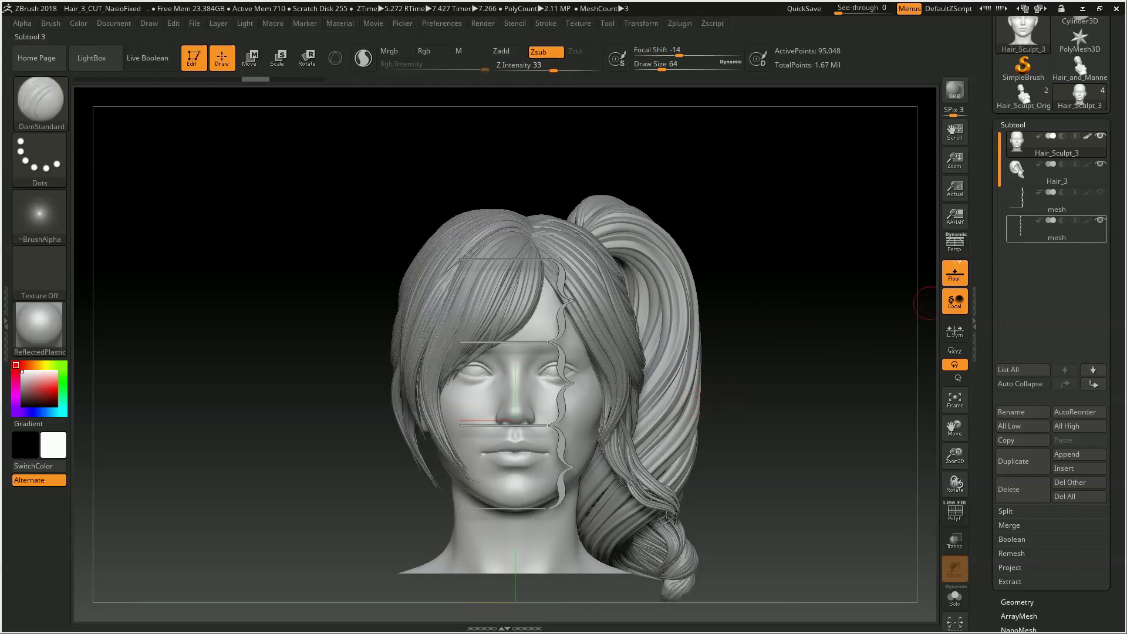
# Compare the face with and without the three-division guide from front and three-quarter views
pyautogui.click(1099, 221)
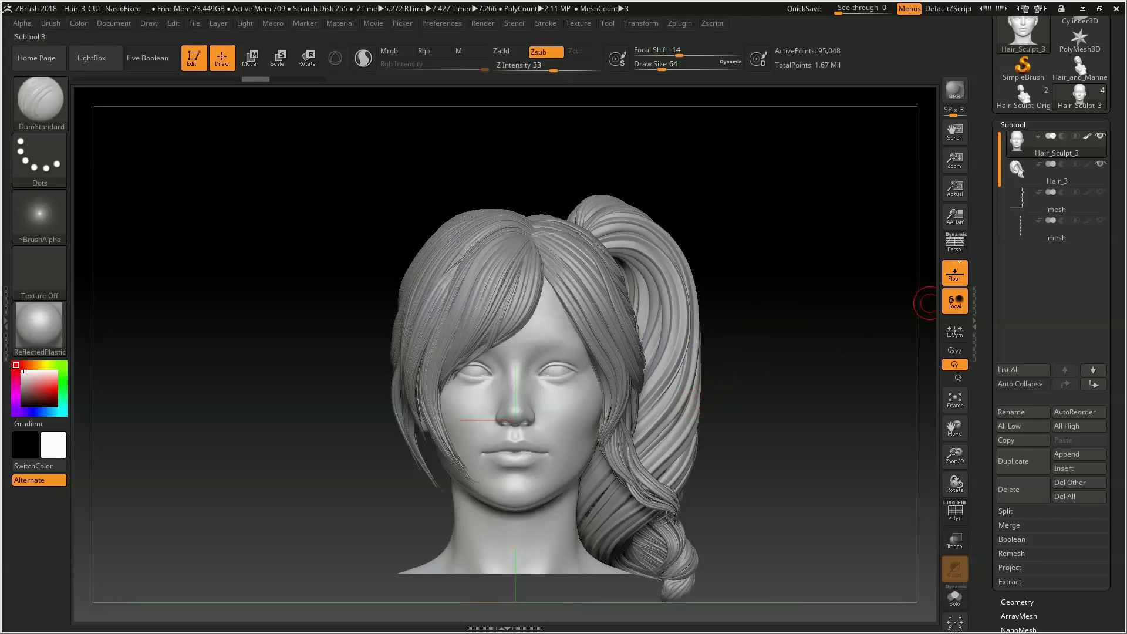
pyautogui.moveTo(663, 355)
pyautogui.mouseDown(button='right')
pyautogui.moveTo(646, 361)
pyautogui.moveTo(654, 366)
pyautogui.mouseUp(button='right')
pyautogui.click(1101, 221)
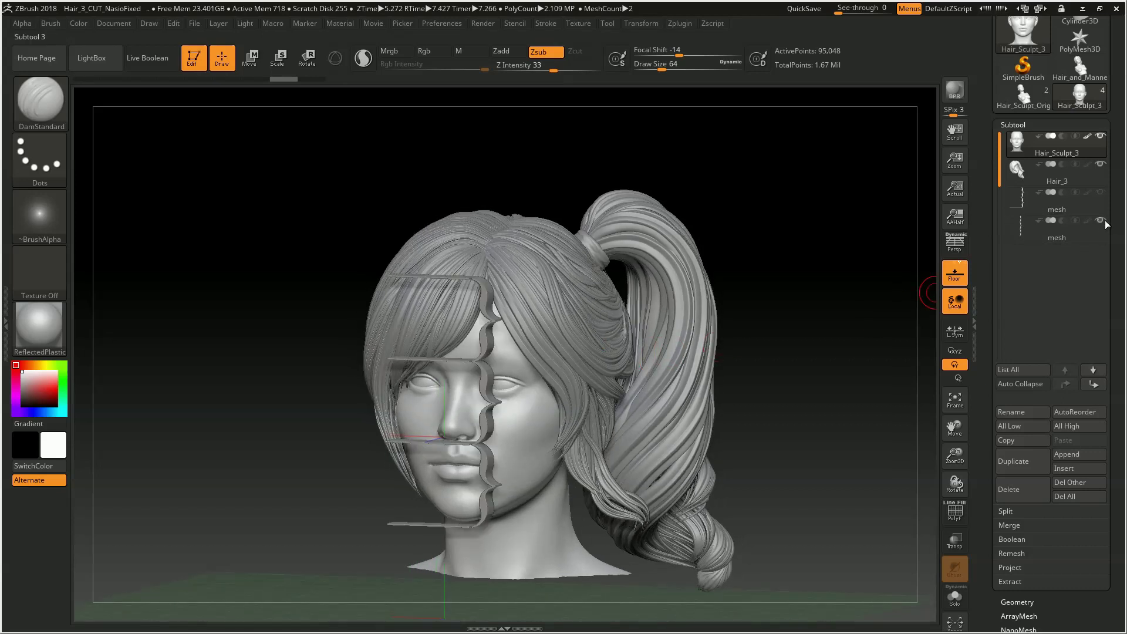
pyautogui.moveTo(535, 391); pyautogui.dragTo(470, 392, button='right')
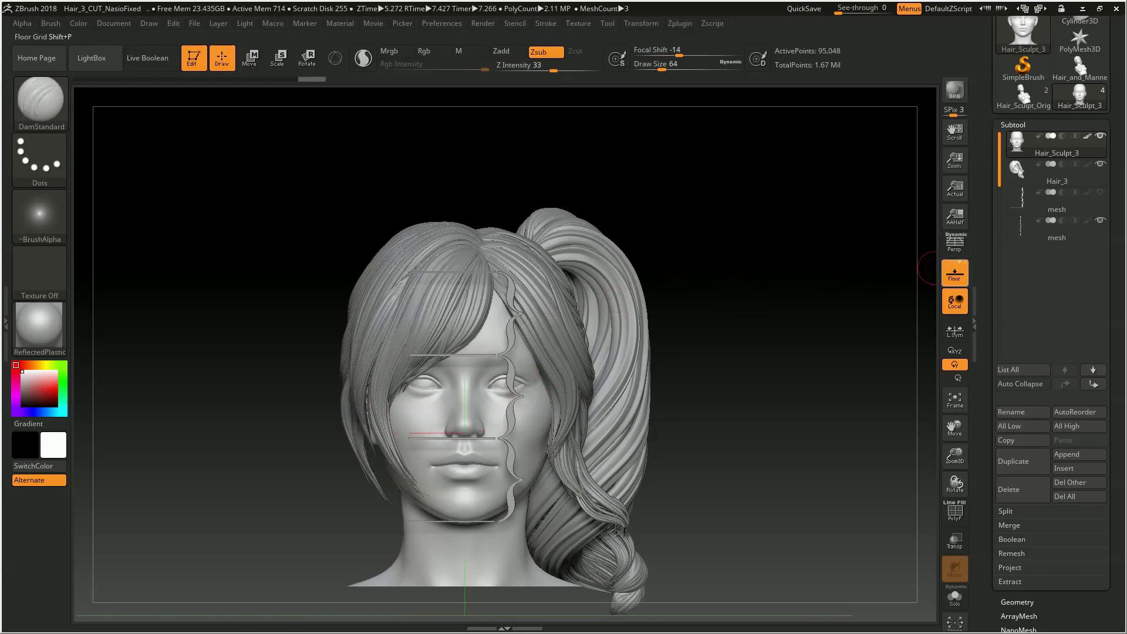
# Hide the three-division guide and make the Hair_Sculpt_3 head the active subtool
pyautogui.click(1096, 231)
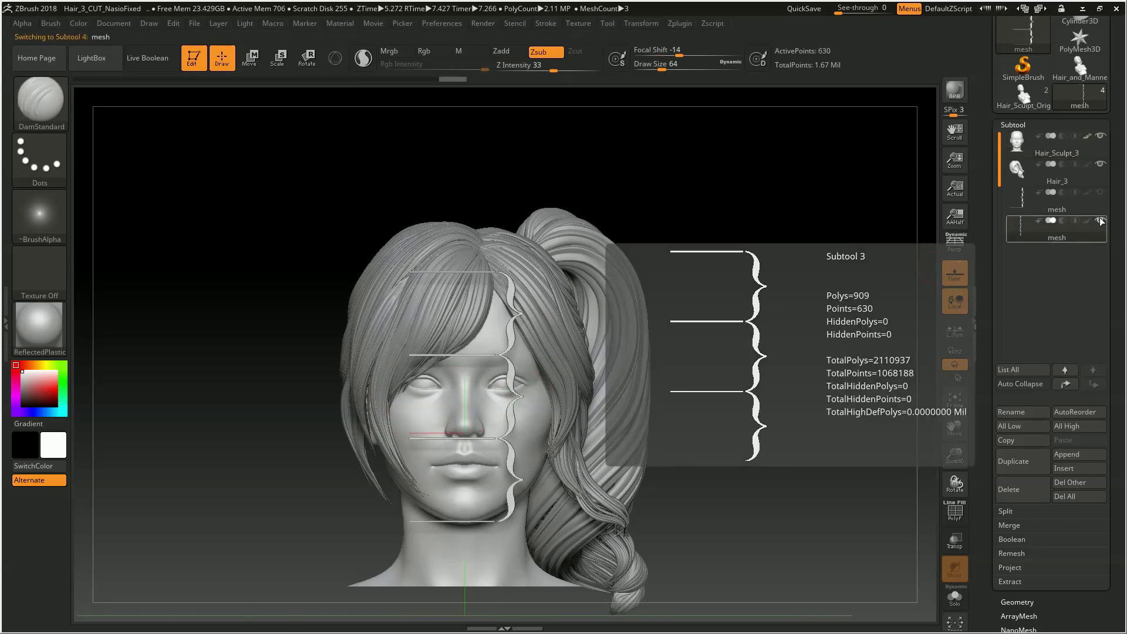
pyautogui.scroll(-1, 1003, 184)
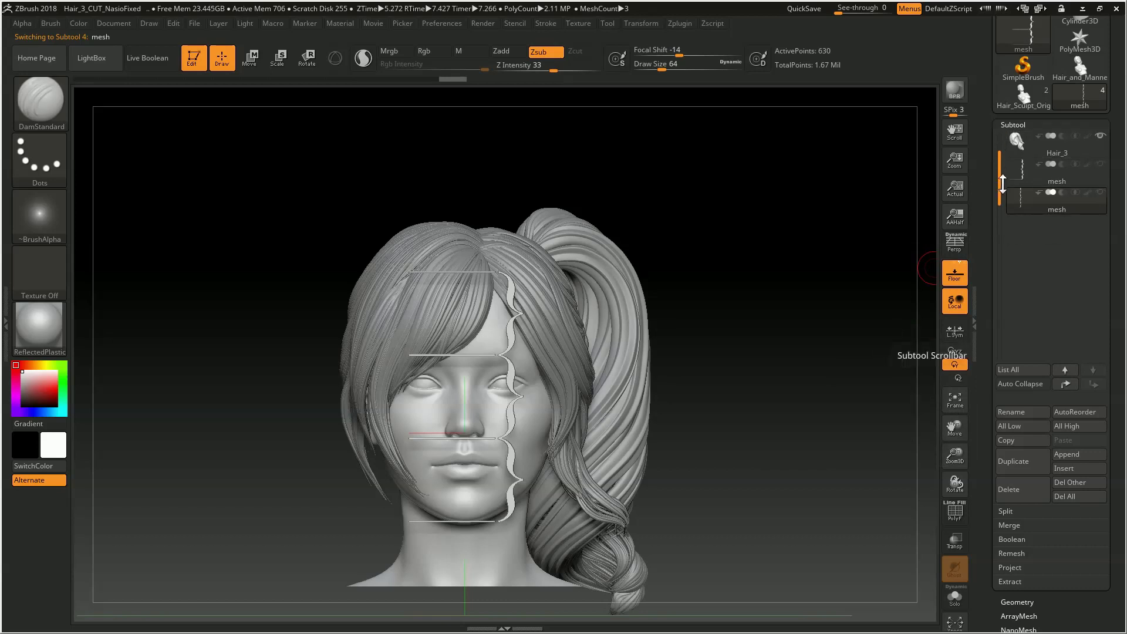
pyautogui.scroll(1, 1006, 165)
pyautogui.click(1013, 143)
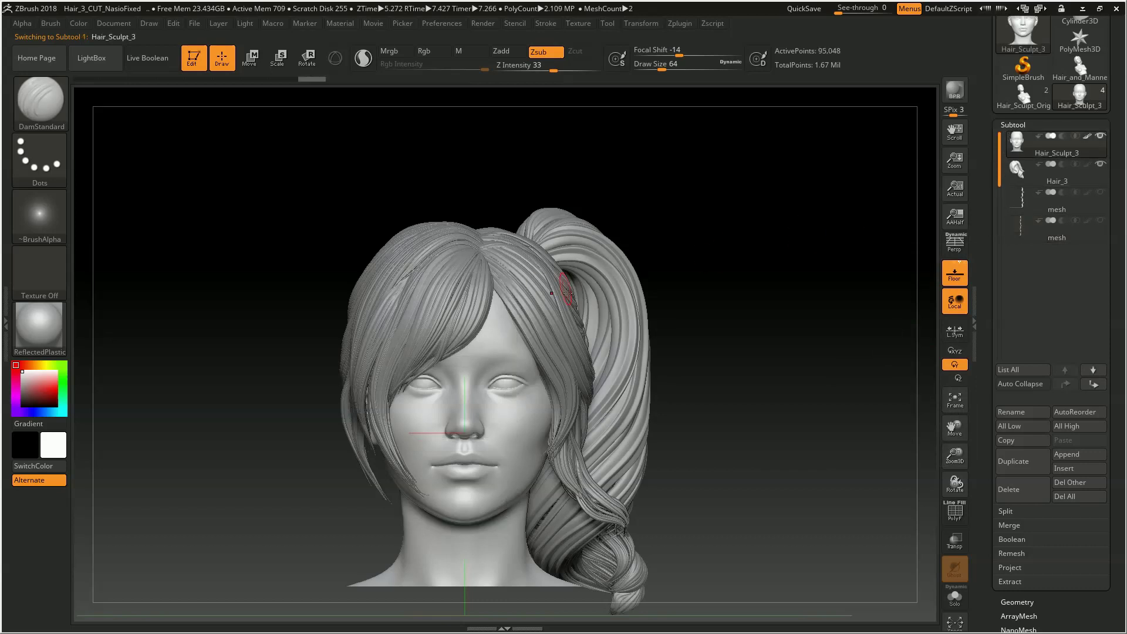
# Create a new 3D object from the vector file SixDivisions.svg
pyautogui.moveTo(538, 296); pyautogui.dragTo(499, 338, button='right')
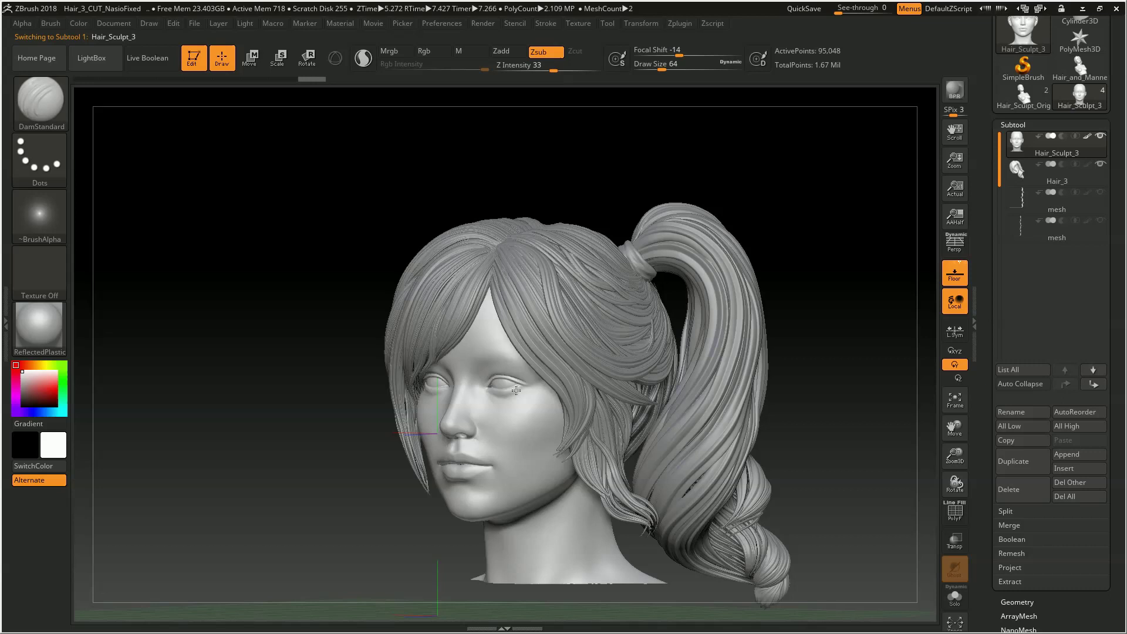
pyautogui.moveTo(514, 390)
pyautogui.mouseDown(button='right')
pyautogui.moveTo(503, 427)
pyautogui.moveTo(491, 376)
pyautogui.mouseUp(button='right')
pyautogui.moveTo(491, 363)
pyautogui.keyDown('alt'); pyautogui.mouseDown(button='right')
pyautogui.moveTo(515, 385)
pyautogui.moveTo(527, 310)
pyautogui.mouseUp(button='right'); pyautogui.keyUp('alt')
pyautogui.moveTo(528, 309)
pyautogui.keyDown('ctrl'); pyautogui.mouseDown(button='right')
pyautogui.moveTo(533, 294)
pyautogui.moveTo(568, 473)
pyautogui.moveTo(562, 326)
pyautogui.moveTo(575, 349)
pyautogui.mouseUp(button='right'); pyautogui.keyUp('ctrl')
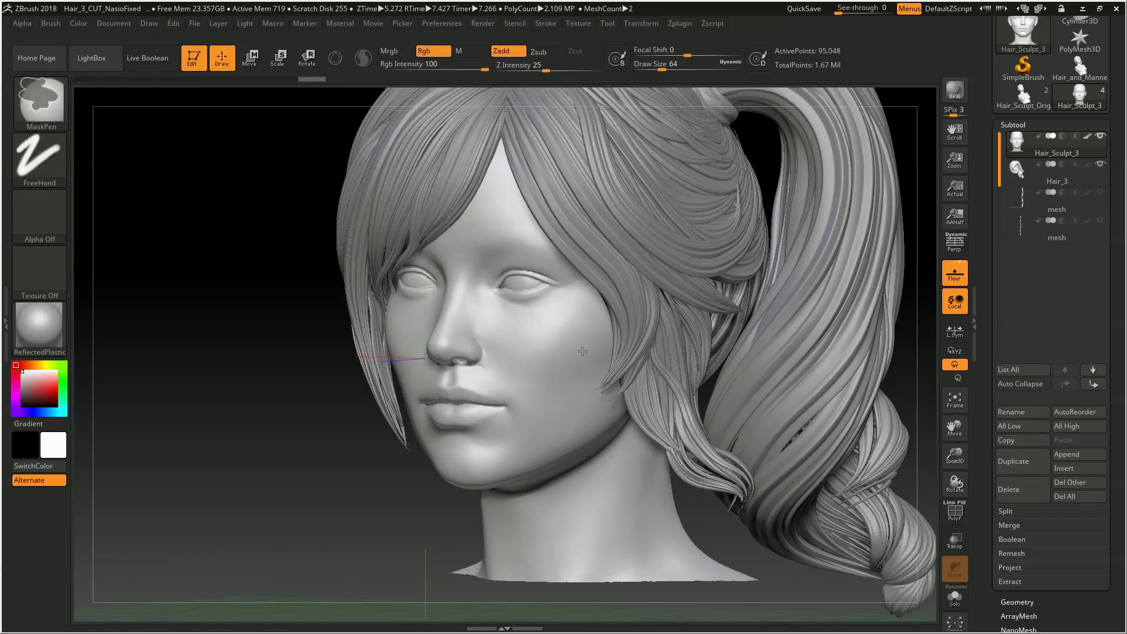
pyautogui.keyDown('ctrl'); pyautogui.moveTo(582, 351); pyautogui.dragTo(662, 105, button='right'); pyautogui.keyUp('ctrl')
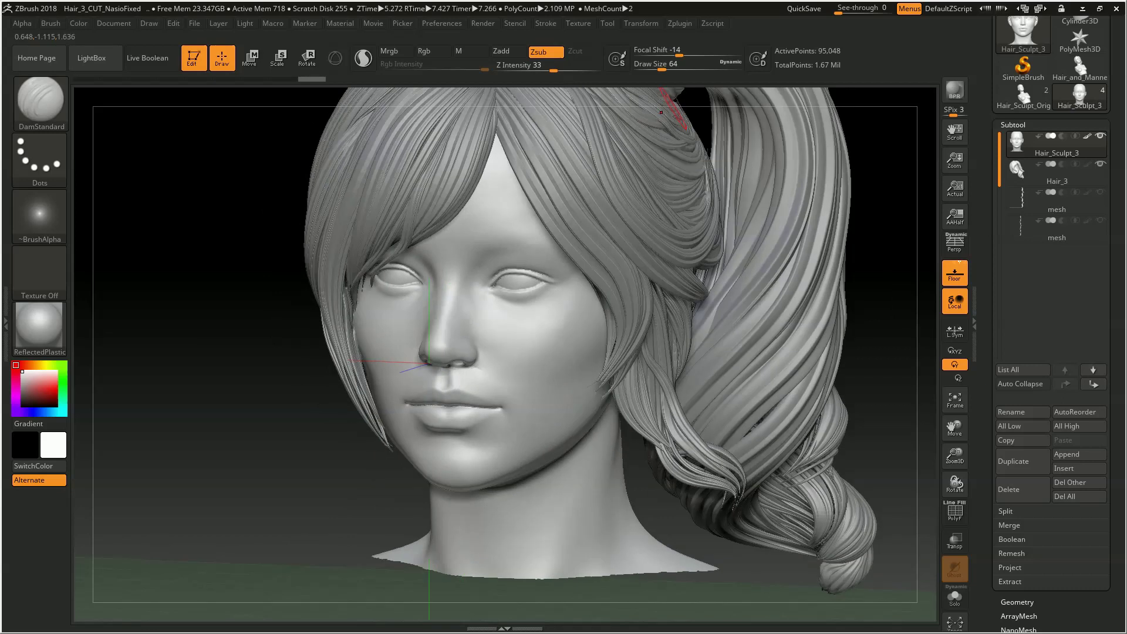
pyautogui.click(675, 23)
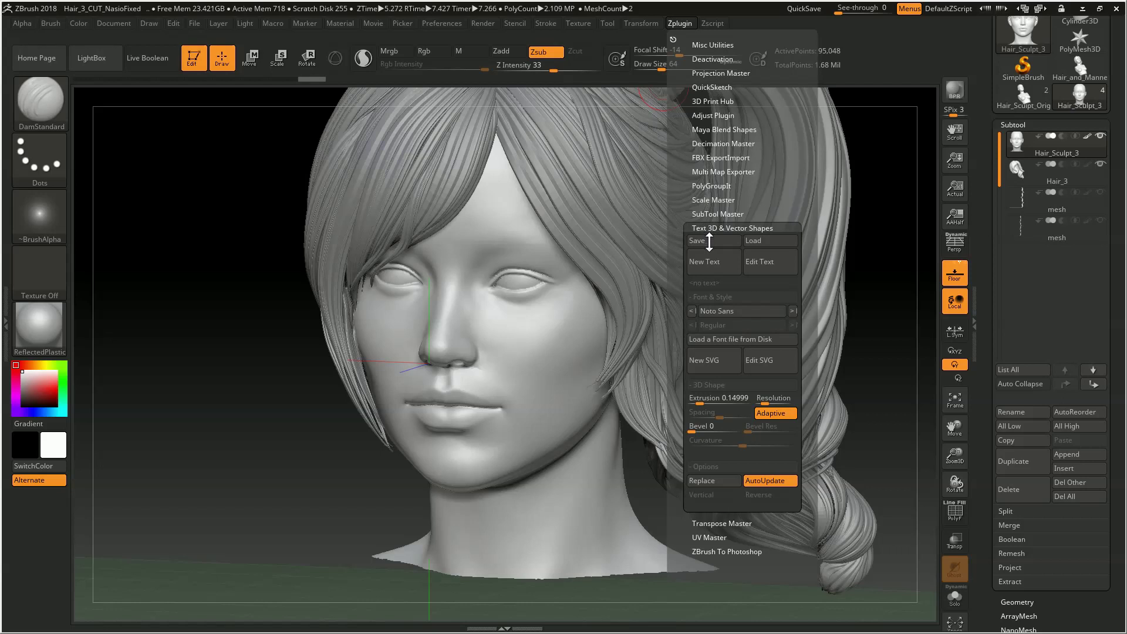
pyautogui.click(710, 360)
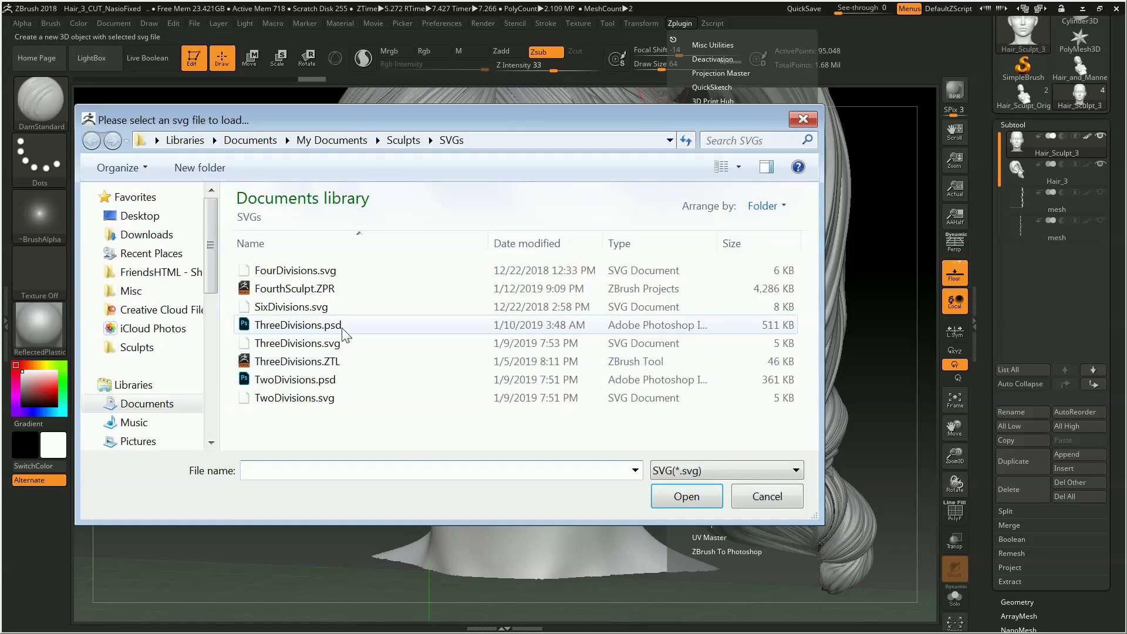
pyautogui.doubleClick(272, 307)
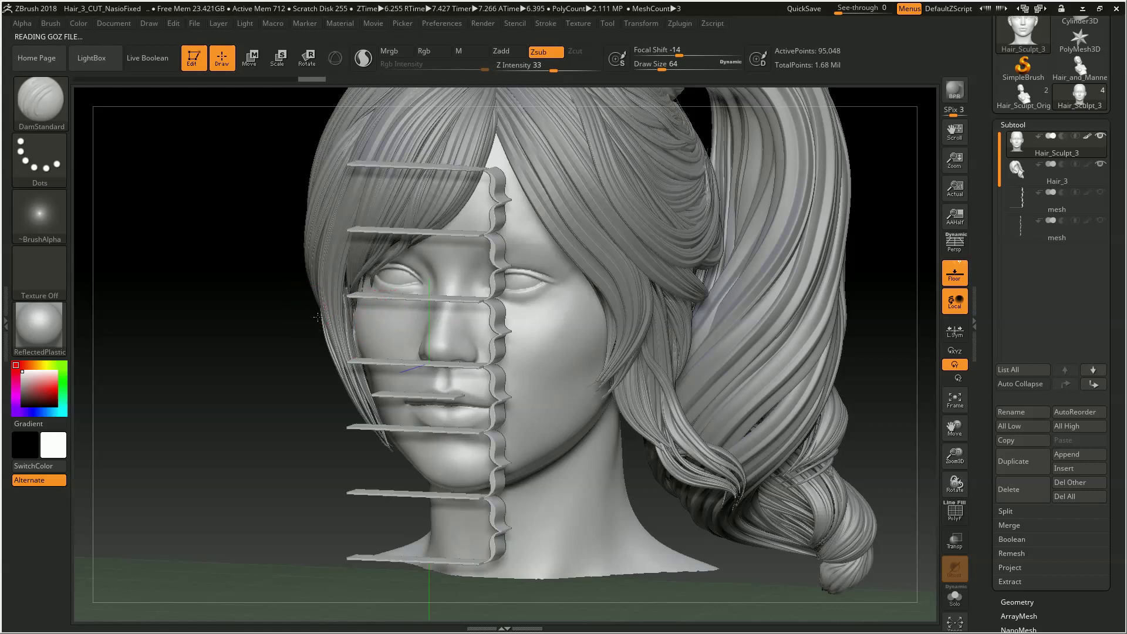
# Scale the six-division bracket guide in front view so it spans from the base of the nose to the bottom of the chin
pyautogui.moveTo(319, 317); pyautogui.dragTo(339, 301, button='right')
pyautogui.press('e')
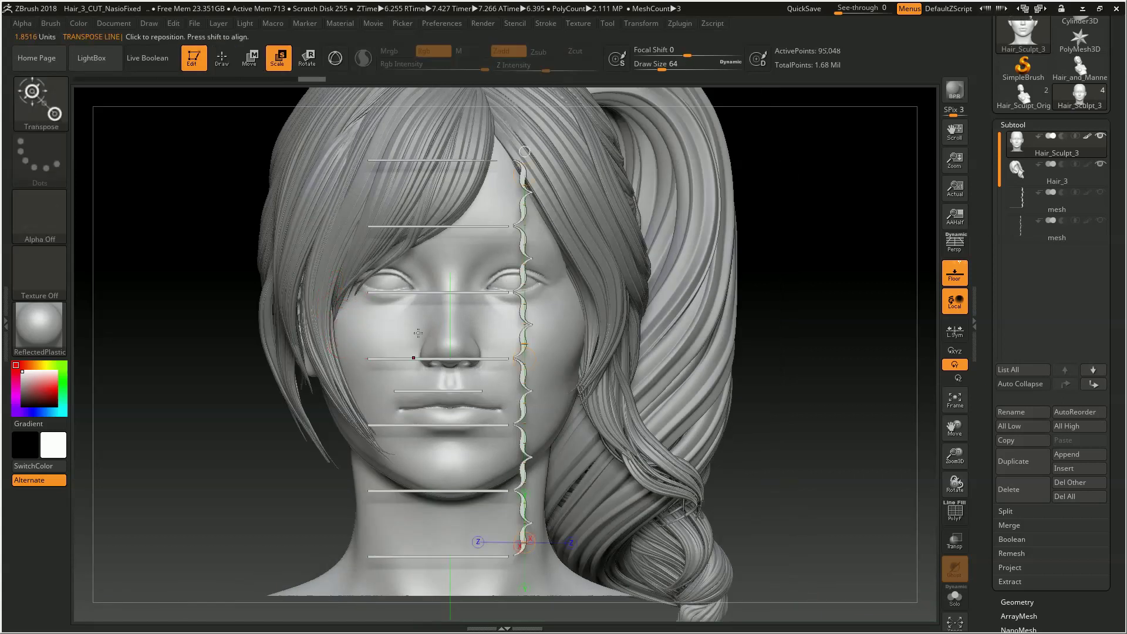
pyautogui.moveTo(524, 174); pyautogui.dragTo(532, 385)
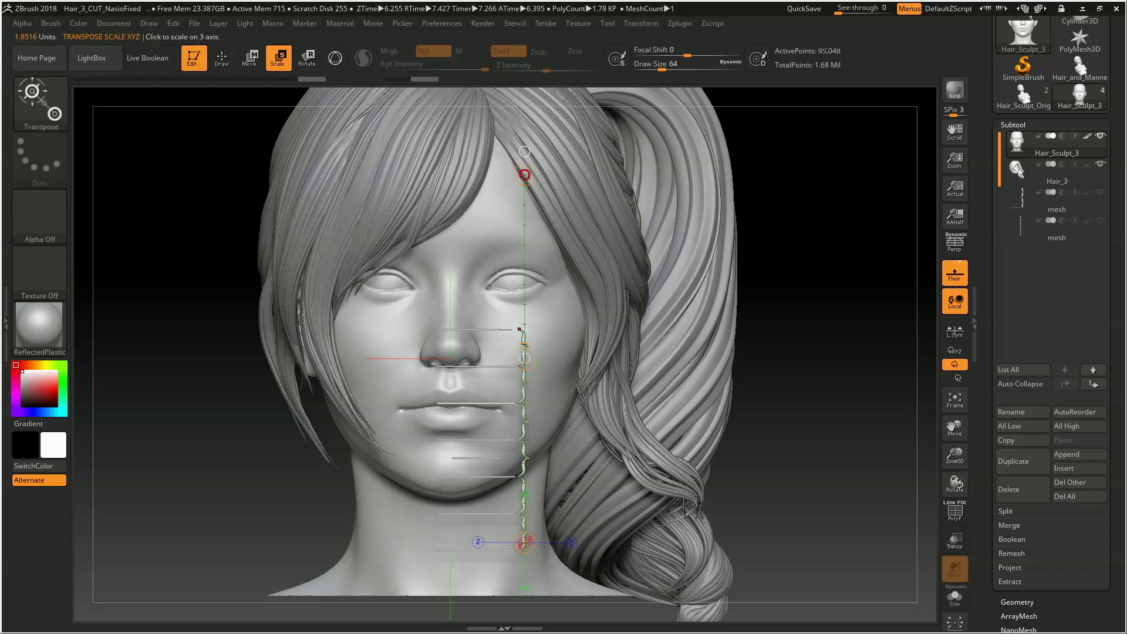
pyautogui.moveTo(525, 175); pyautogui.dragTo(500, 331)
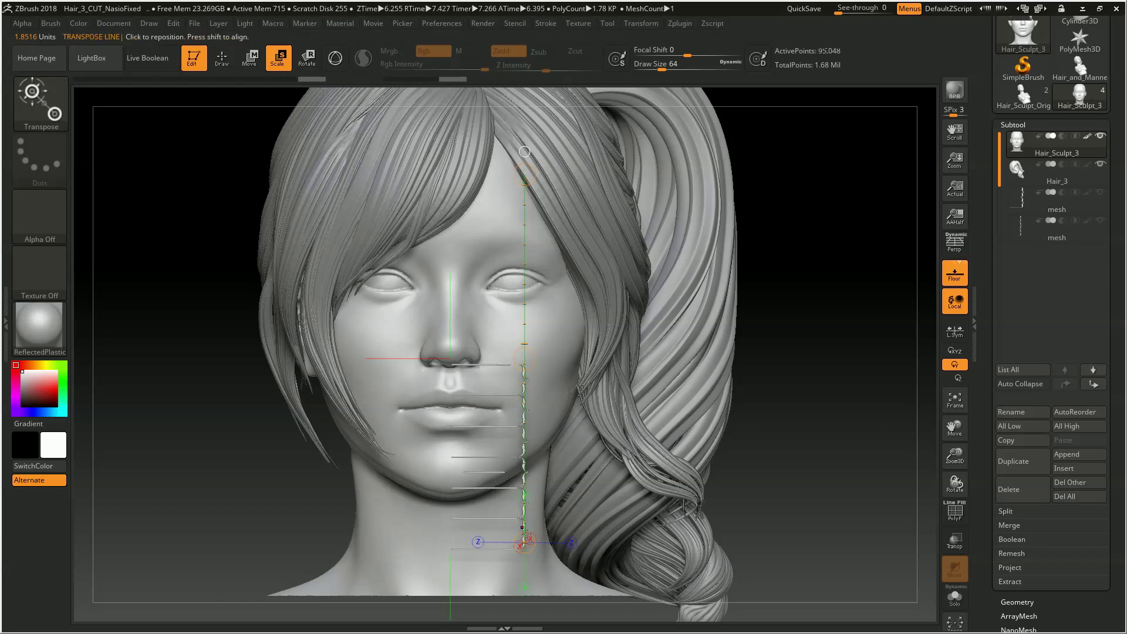
pyautogui.moveTo(533, 550)
pyautogui.keyDown('shift'); pyautogui.mouseDown()
pyautogui.moveTo(529, 520)
pyautogui.moveTo(523, 536)
pyautogui.mouseUp(); pyautogui.keyUp('shift')
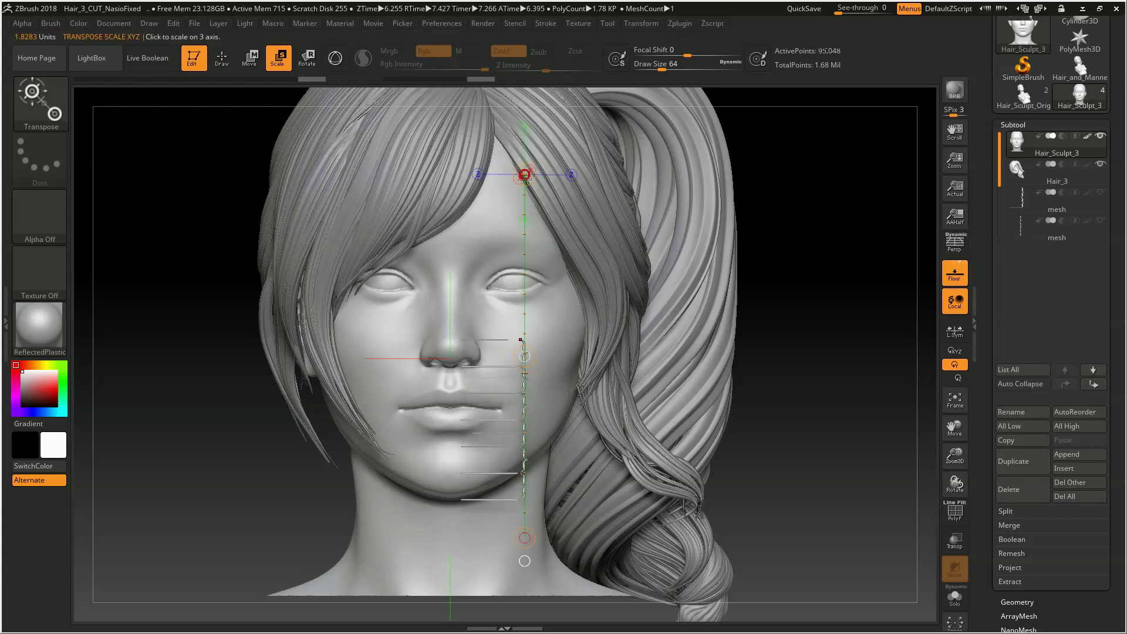
pyautogui.moveTo(525, 174); pyautogui.dragTo(528, 216)
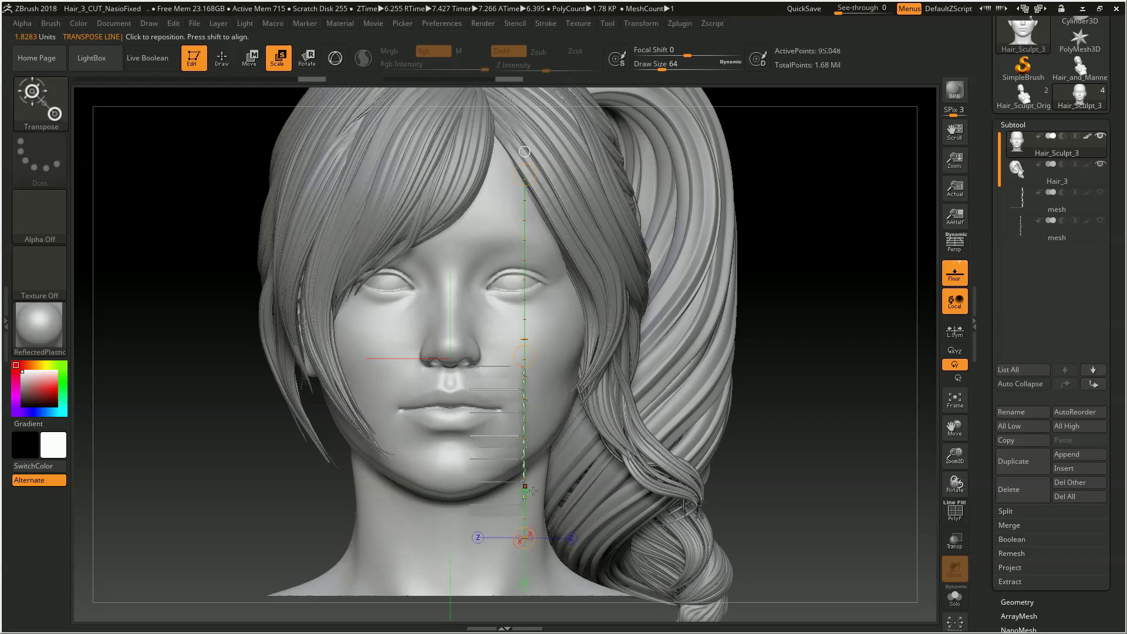
pyautogui.moveTo(524, 538); pyautogui.dragTo(530, 546)
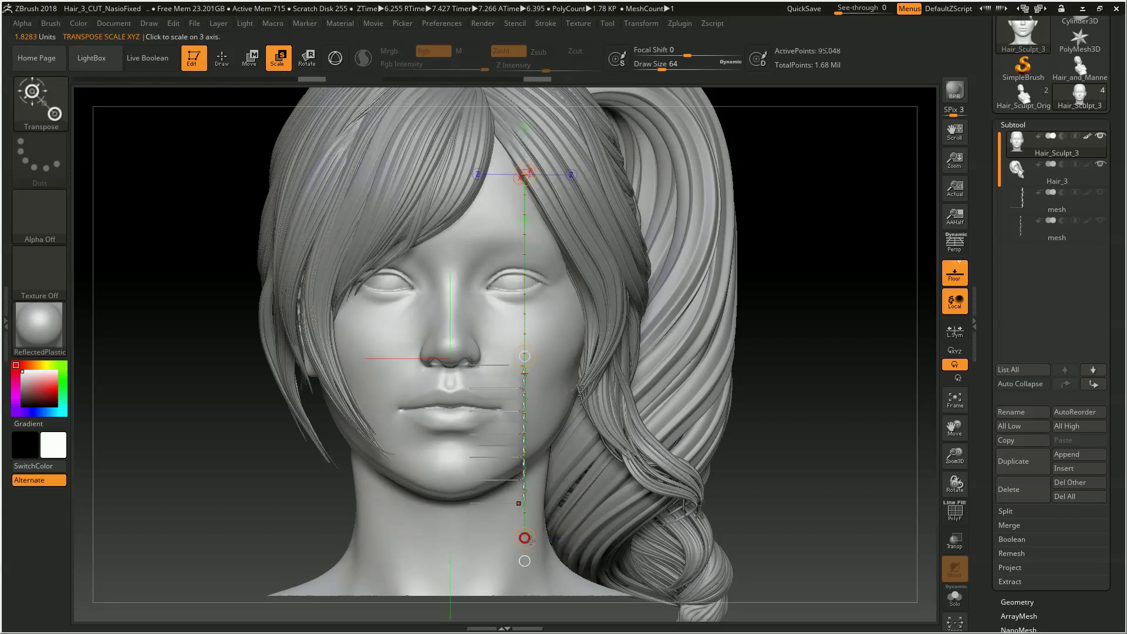
# Inspect the mouth and chin up close against the six-division guide, and reactivate the Hair_Sculpt_3 head subtool
pyautogui.keyDown('ctrl'); pyautogui.moveTo(487, 449); pyautogui.dragTo(531, 483, button='right'); pyautogui.keyUp('ctrl')
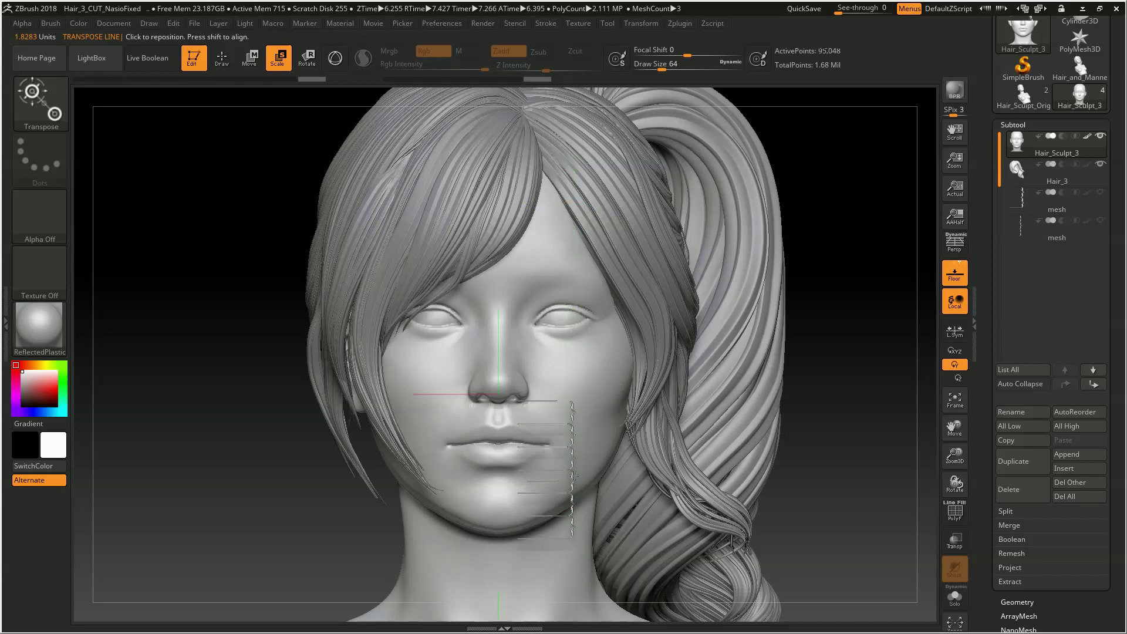
pyautogui.moveTo(522, 420)
pyautogui.keyDown('alt'); pyautogui.mouseDown(button='right')
pyautogui.moveTo(551, 485)
pyautogui.moveTo(529, 411)
pyautogui.mouseUp(button='right'); pyautogui.keyUp('alt')
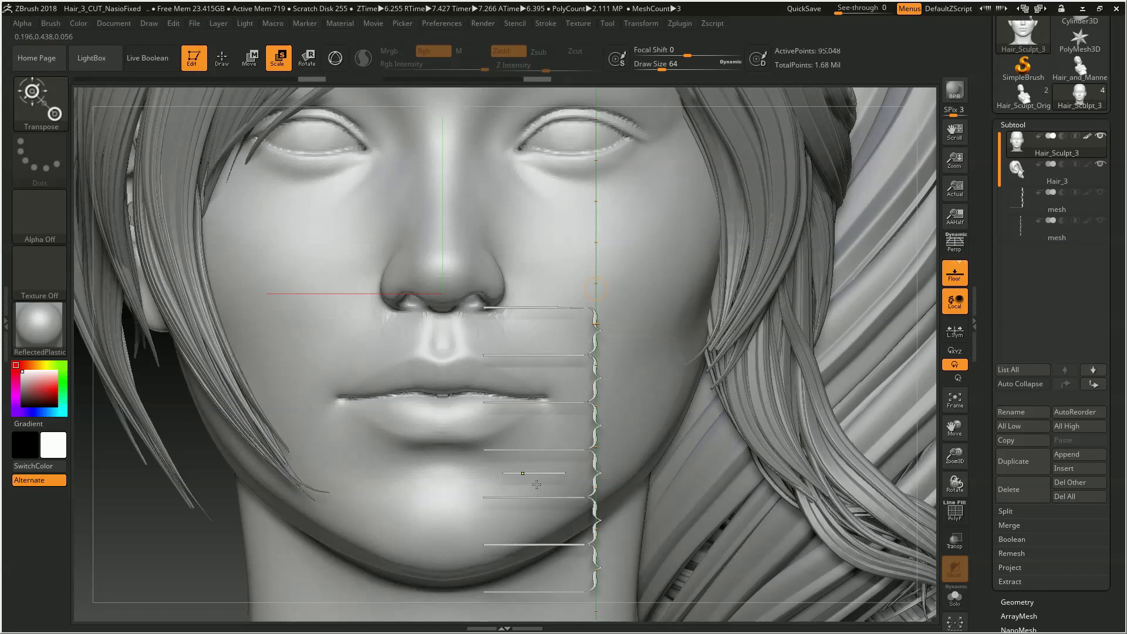
pyautogui.keyDown('ctrl'); pyautogui.moveTo(523, 472); pyautogui.dragTo(507, 451, button='right'); pyautogui.keyUp('ctrl')
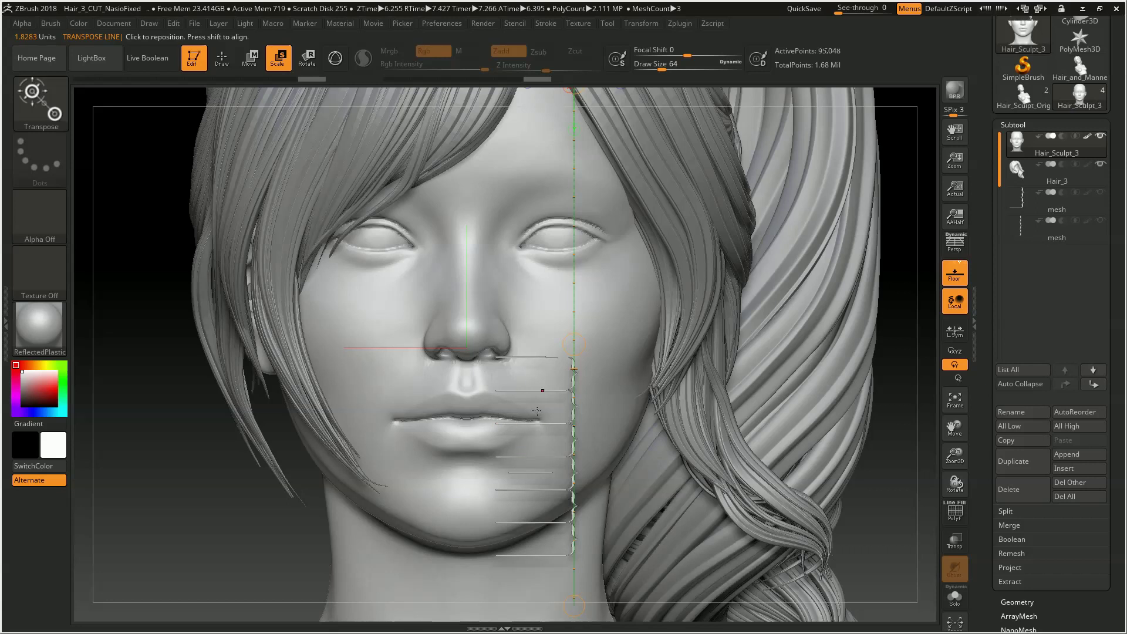
pyautogui.moveTo(567, 431); pyautogui.dragTo(613, 427, button='right')
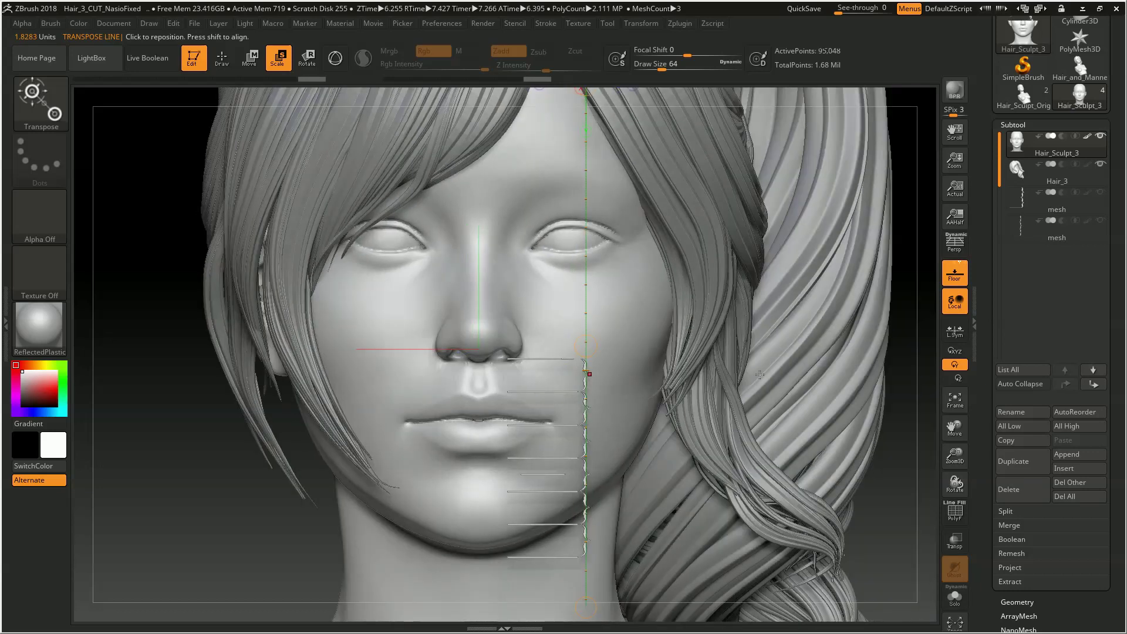
pyautogui.keyDown('alt'); pyautogui.click(589, 374); pyautogui.keyUp('alt')
pyautogui.moveTo(1005, 341); pyautogui.dragTo(1007, 145)
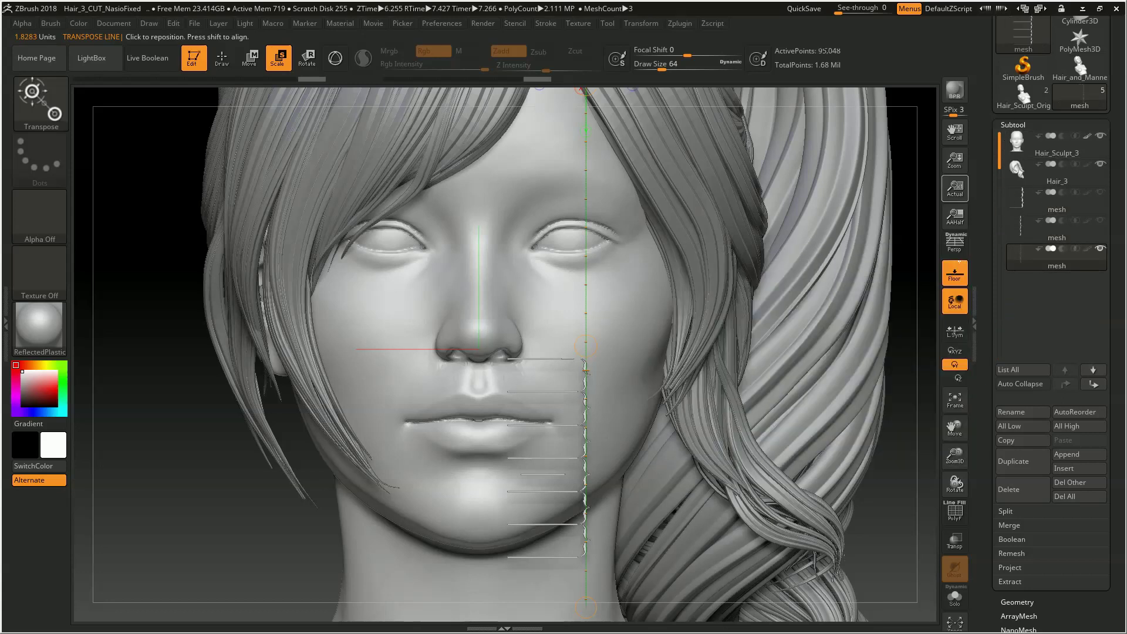
pyautogui.click(1054, 147)
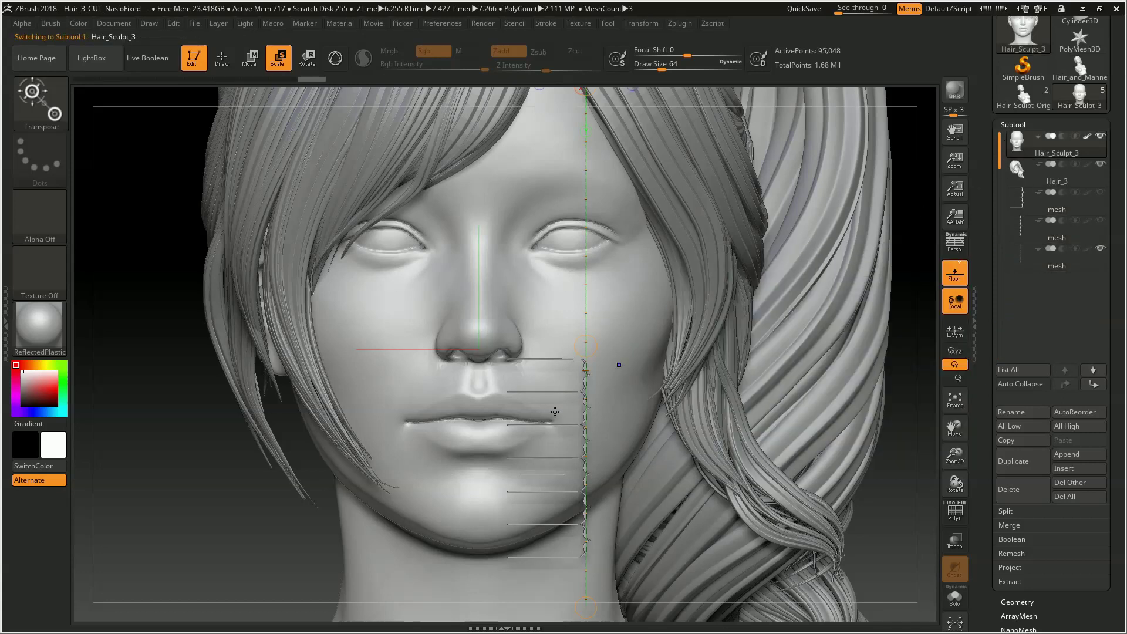
# Turn on transparency for the head and return to Draw mode with the DamStandard brush
pyautogui.hotkey('shift', 't')
pyautogui.press('q')
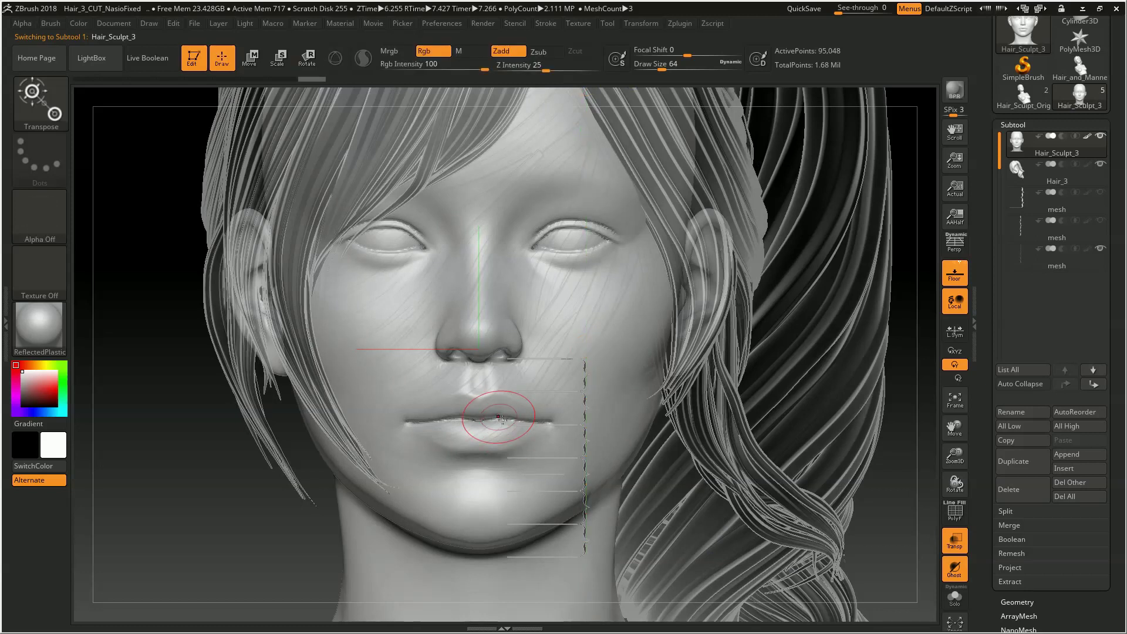
pyautogui.press('b')
pyautogui.press('d')
pyautogui.press('s')
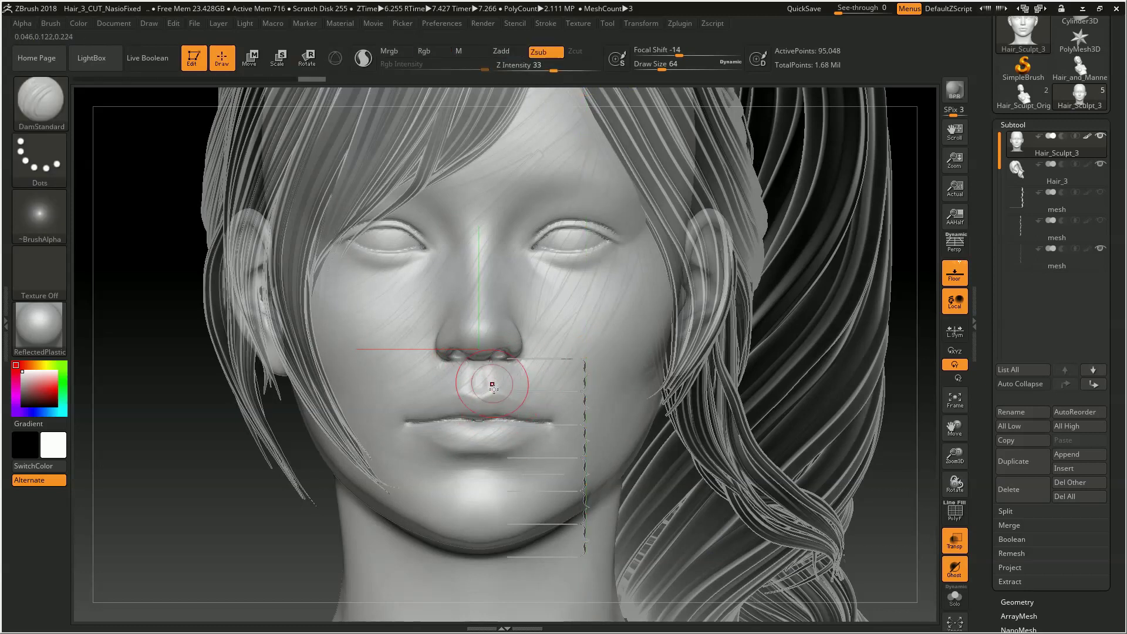
# Check the placement of the upper lip, mouth line and lower lip against the six-division guide lines
pyautogui.press('ctrl')
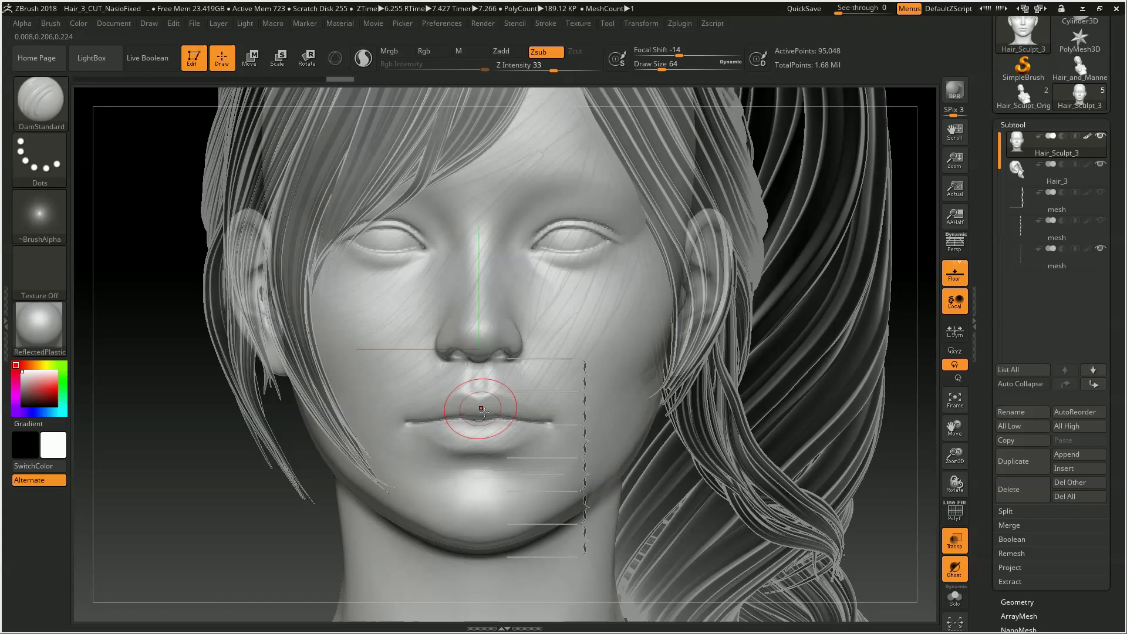
pyautogui.moveTo(515, 390); pyautogui.dragTo(485, 397)
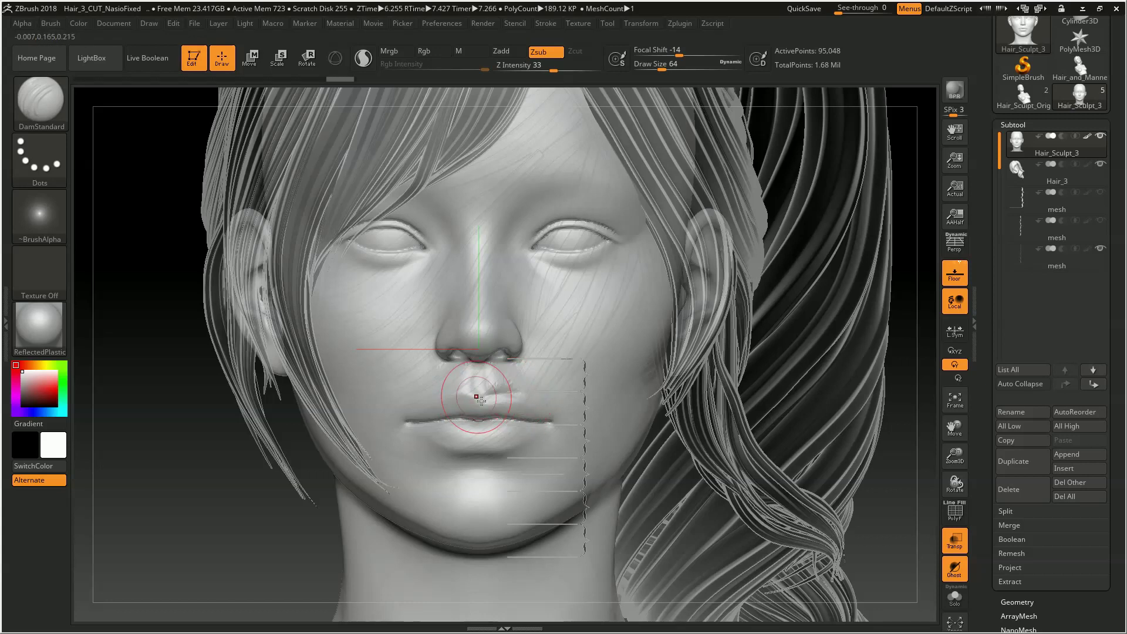
pyautogui.moveTo(554, 431); pyautogui.dragTo(546, 424)
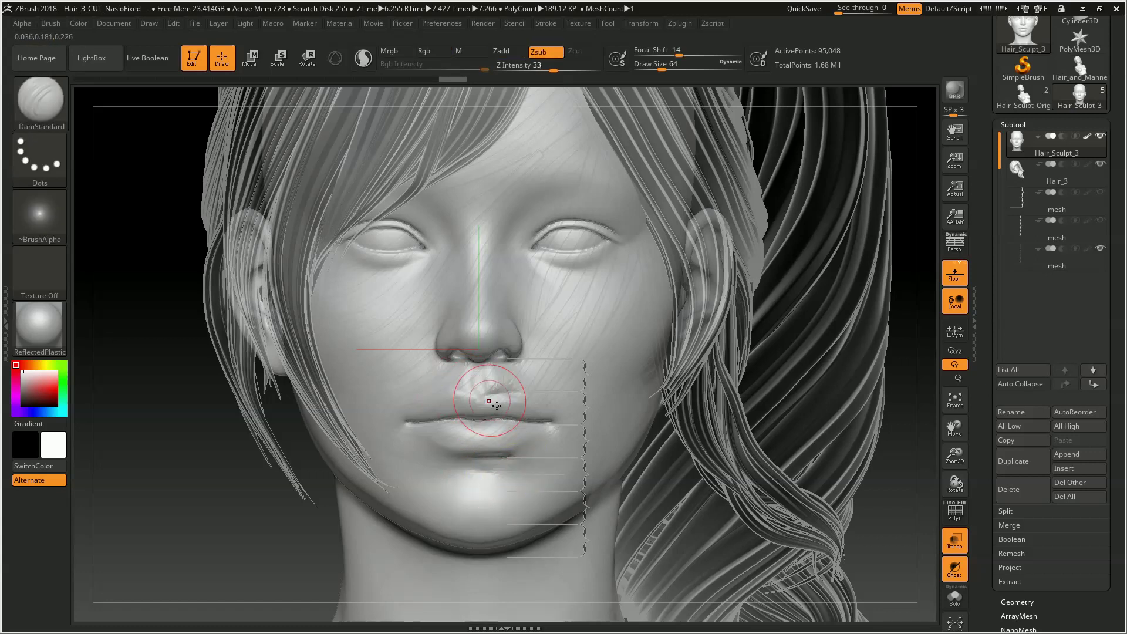
pyautogui.press('ctrl')
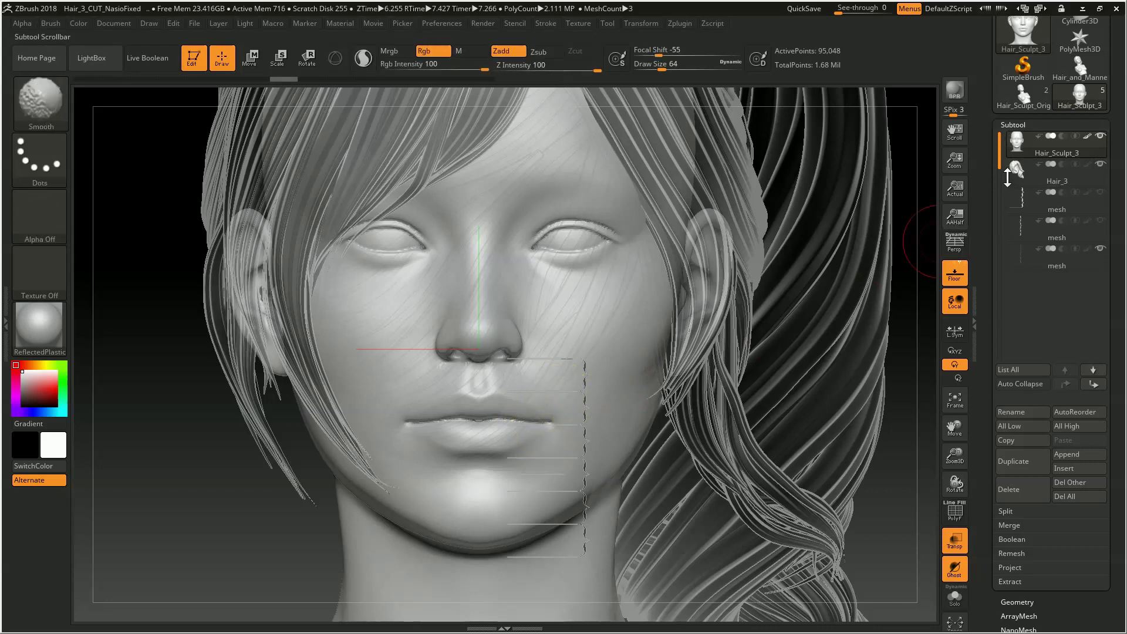
# Turn off transparency and compare the face with and without the six-division guide, leaving the guide hidden
pyautogui.hotkey('shift', 't')
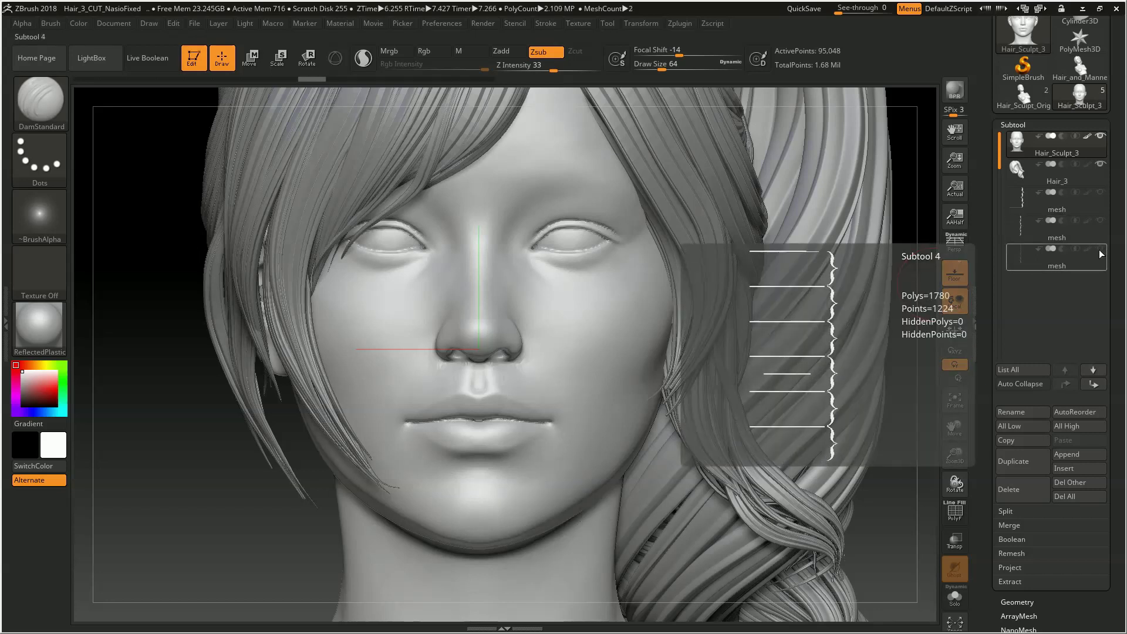
pyautogui.click(1100, 249)
pyautogui.moveTo(555, 350); pyautogui.dragTo(603, 347, button='right')
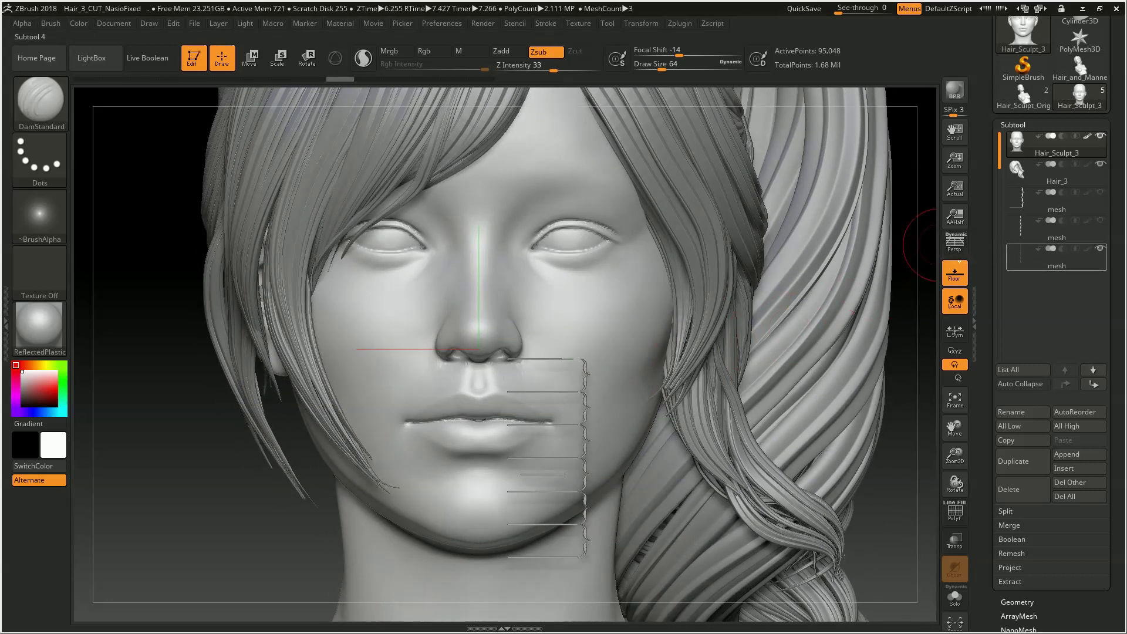
pyautogui.click(1099, 252)
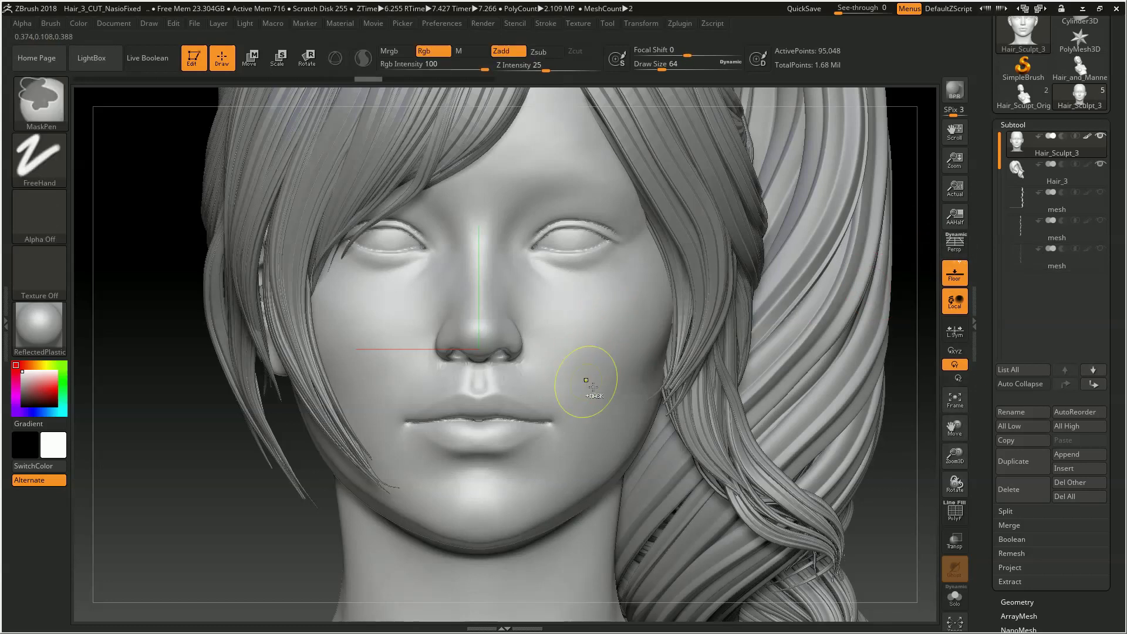
# Switch from Draw mode to the Transpose line in side profile and hide the Hair_3 subtool to expose the bare head
pyautogui.moveTo(582, 382)
pyautogui.keyDown('ctrl'); pyautogui.mouseDown(button='right')
pyautogui.moveTo(552, 360)
pyautogui.moveTo(562, 321)
pyautogui.moveTo(399, 326)
pyautogui.mouseUp(button='right'); pyautogui.keyUp('ctrl')
pyautogui.keyDown('alt'); pyautogui.moveTo(577, 327); pyautogui.dragTo(477, 346, button='right'); pyautogui.keyUp('alt')
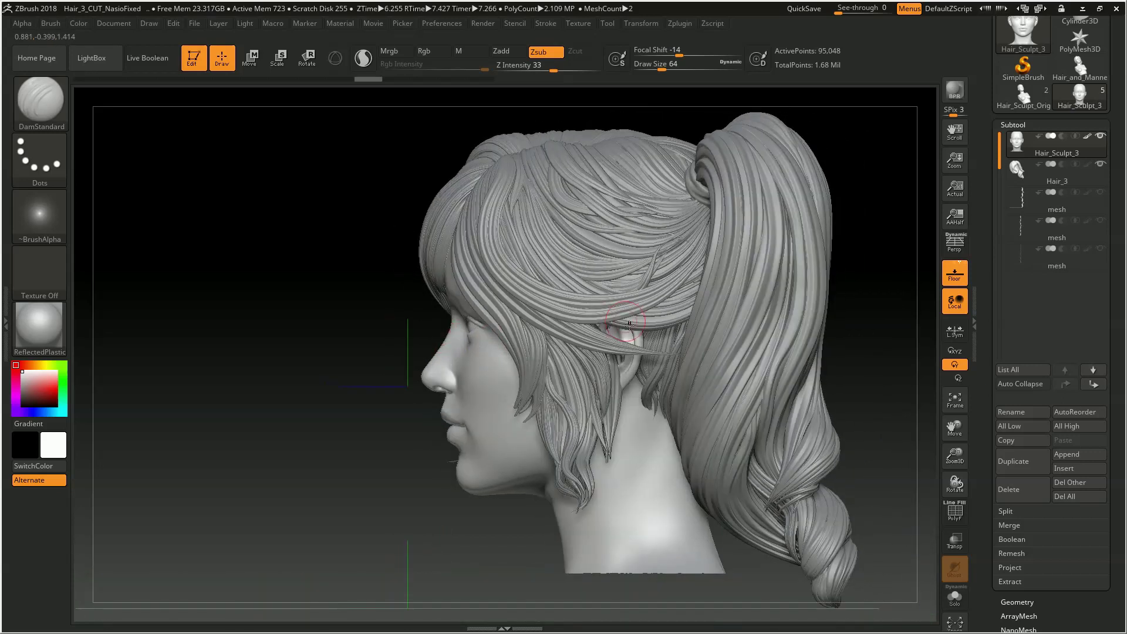
pyautogui.press('e')
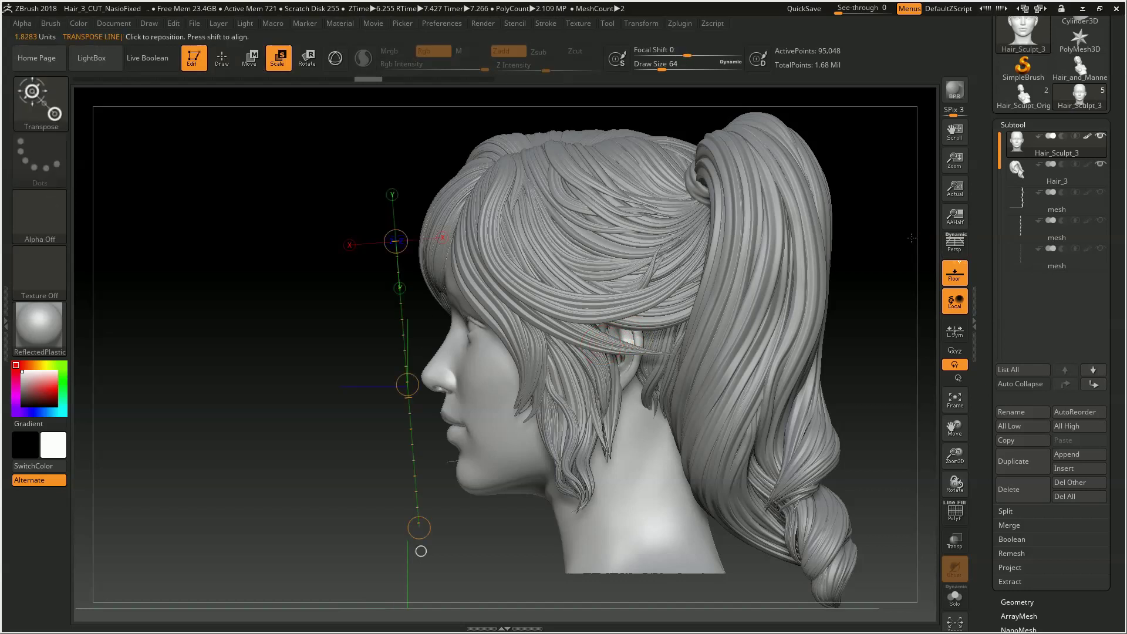
pyautogui.moveTo(1013, 169)
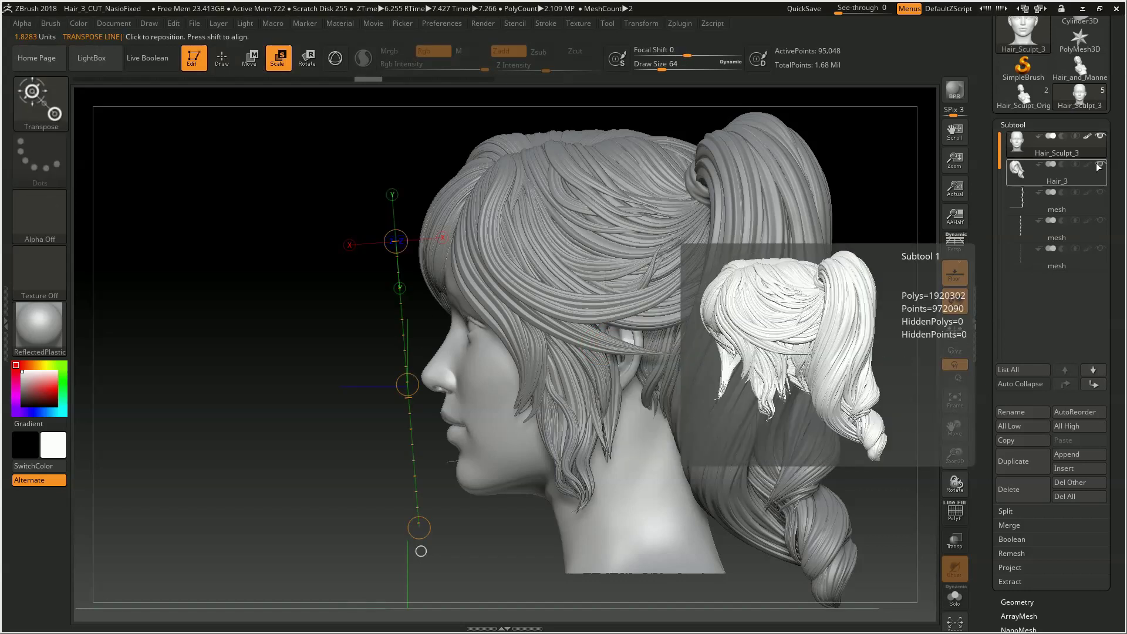
pyautogui.click(1100, 168)
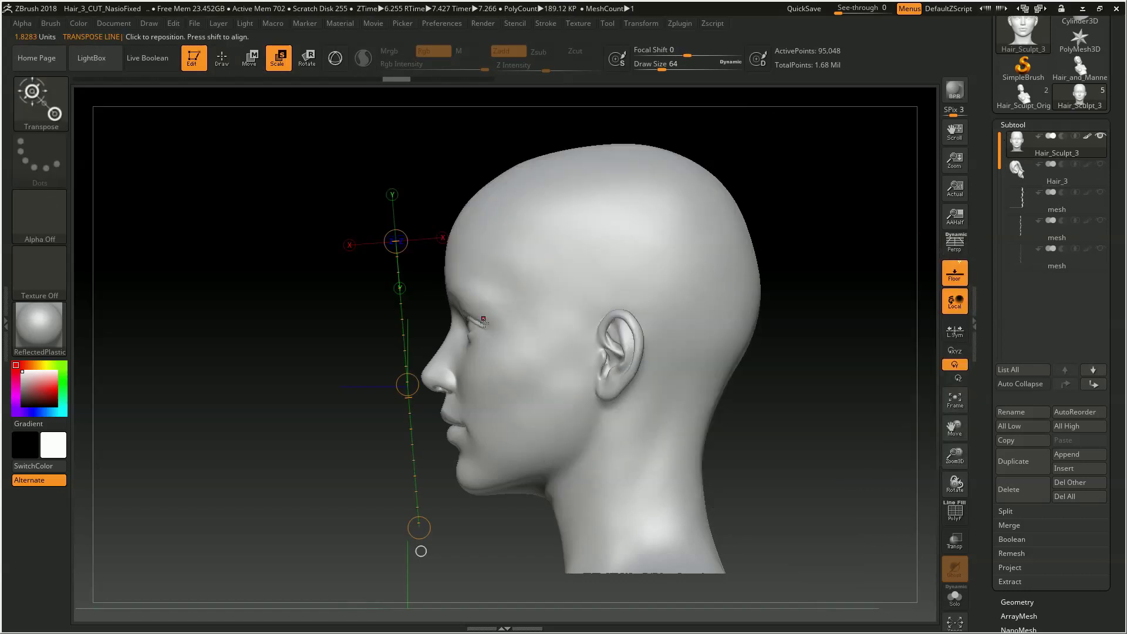
# Draw a Transpose line from the nose bridge to the back of the skull and check the ear's placement against its midpoint
pyautogui.moveTo(456, 323); pyautogui.dragTo(759, 317)
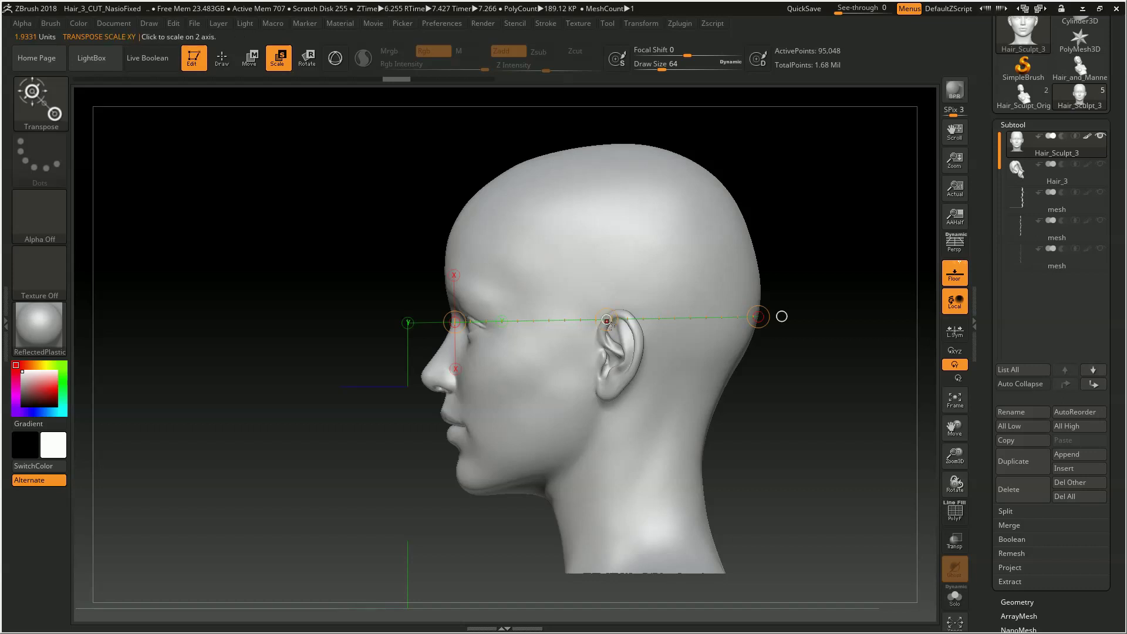
pyautogui.press('q')
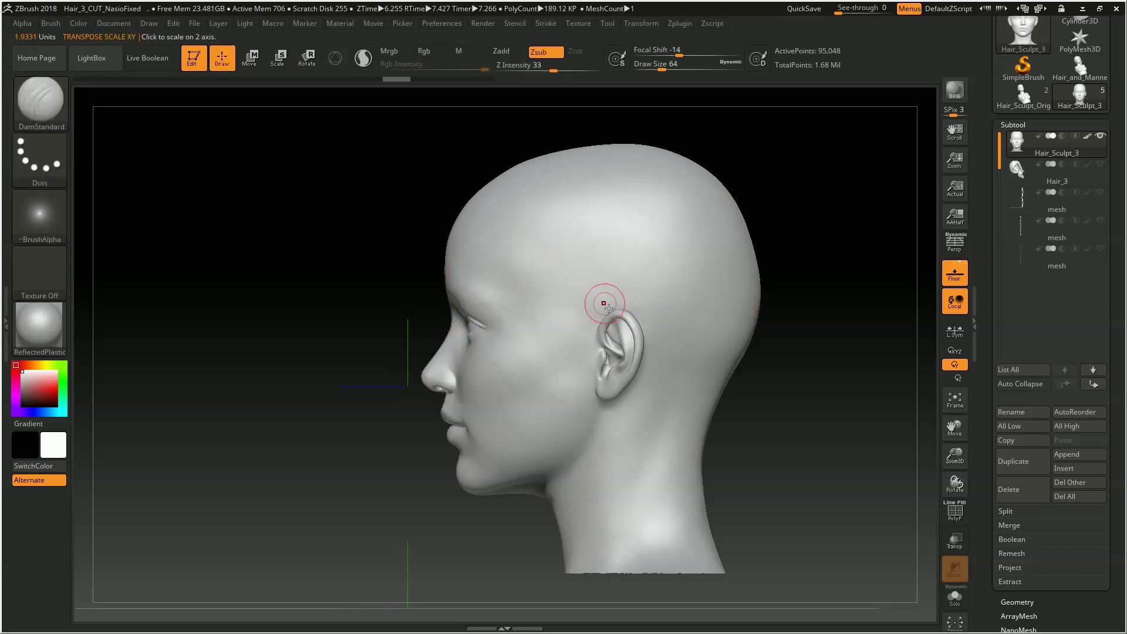
pyautogui.press('ctrl')
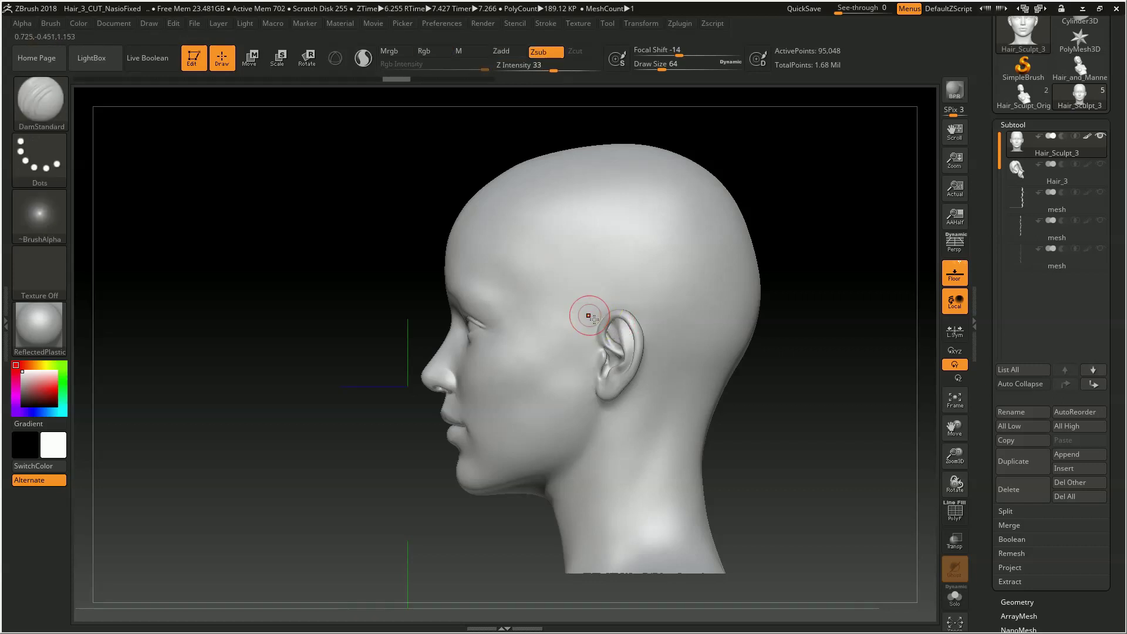
pyautogui.press('e')
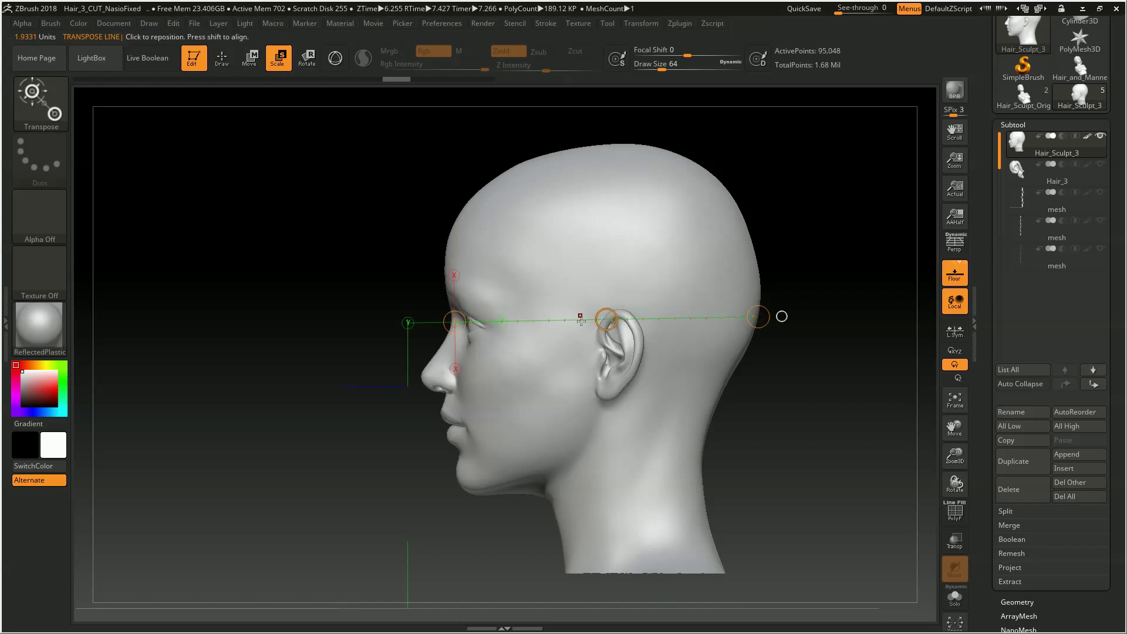
pyautogui.moveTo(549, 356); pyautogui.dragTo(576, 370, button='right')
pyautogui.press('w')
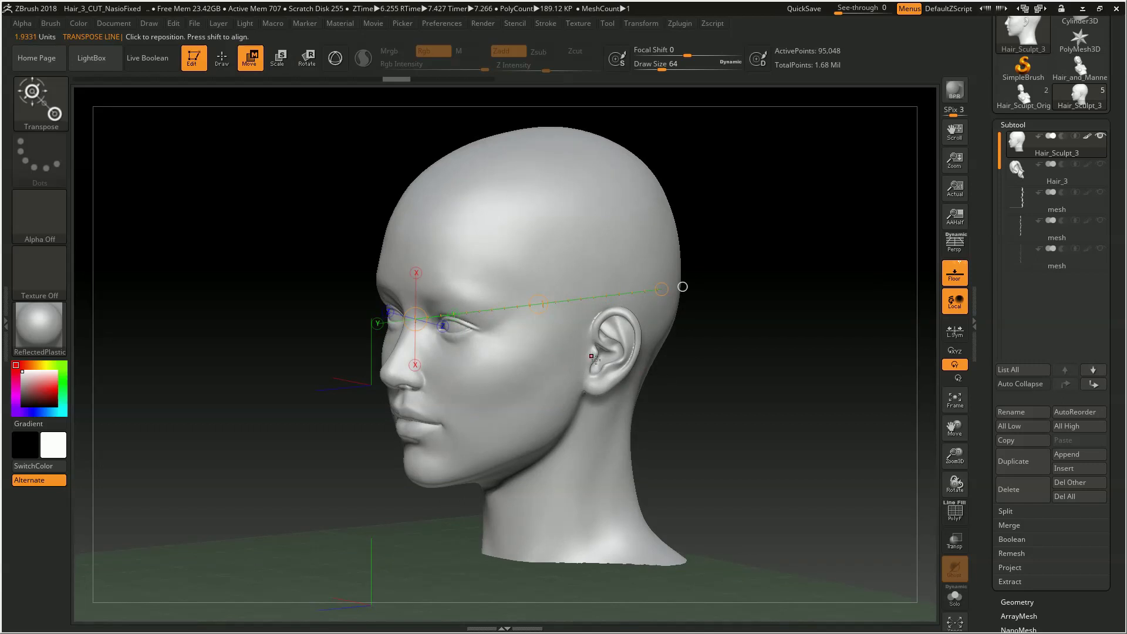
# Return to Draw mode and show the Hair_3 subtool again to view the head with its hair in three-quarter view
pyautogui.press('q')
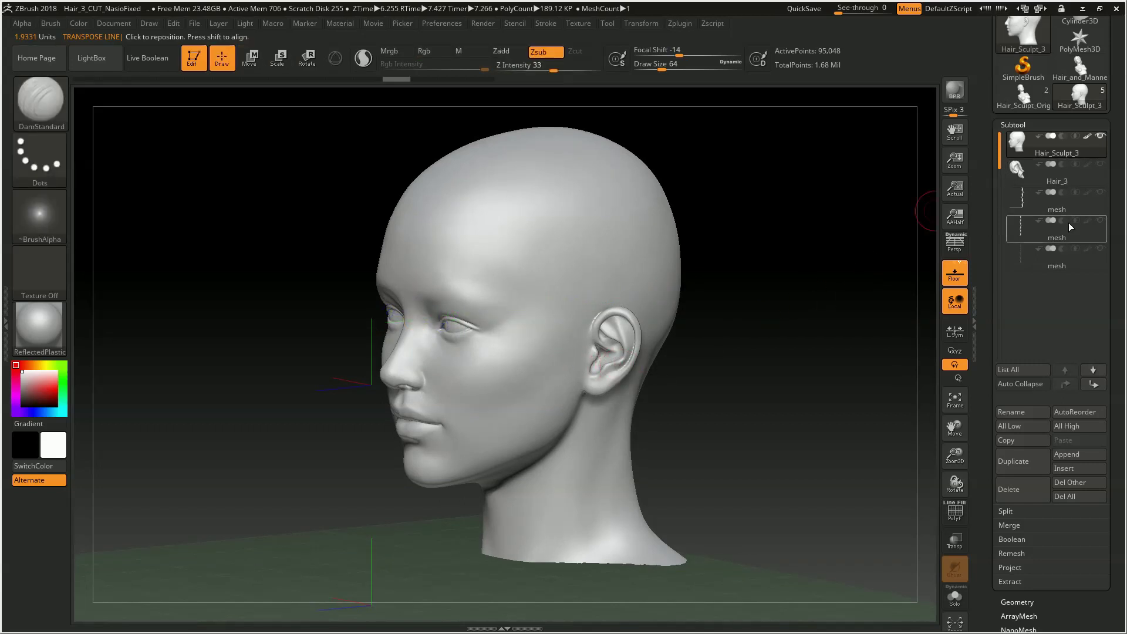
pyautogui.click(1101, 165)
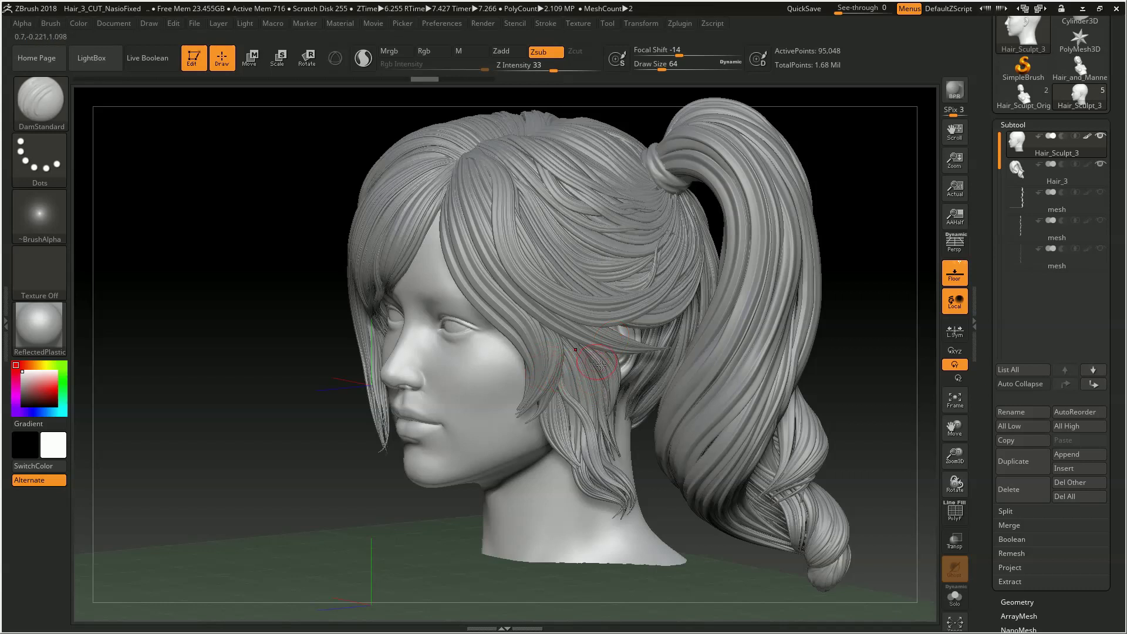
pyautogui.moveTo(605, 342)
pyautogui.mouseDown(button='right')
pyautogui.moveTo(591, 341)
pyautogui.moveTo(640, 336)
pyautogui.moveTo(473, 320)
pyautogui.moveTo(538, 323)
pyautogui.moveTo(537, 309)
pyautogui.moveTo(539, 322)
pyautogui.mouseUp(button='right')
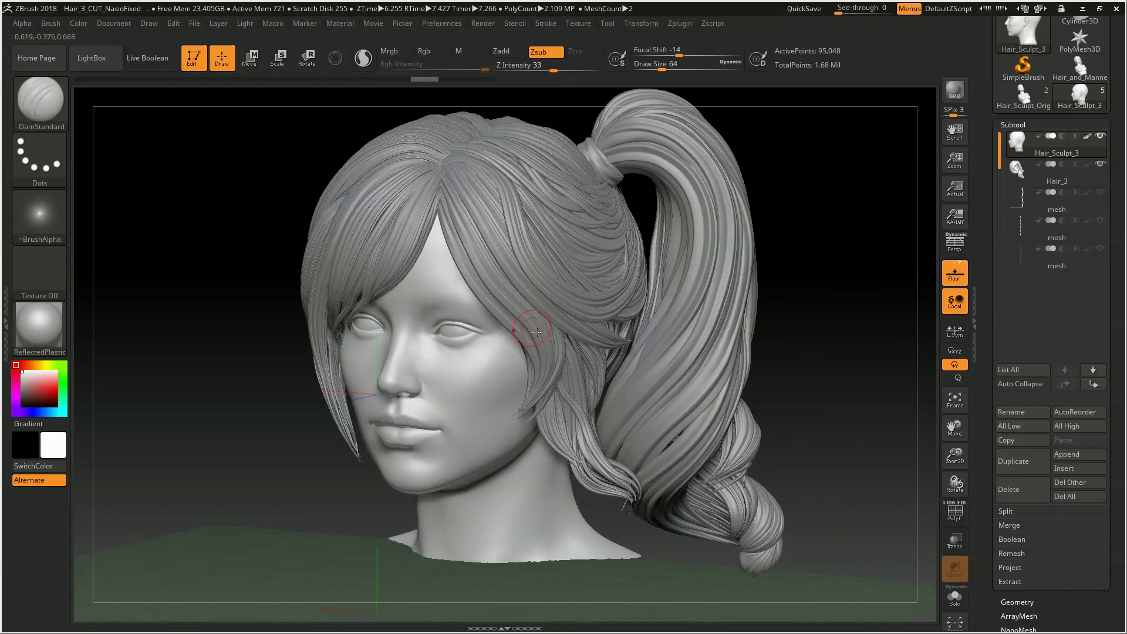